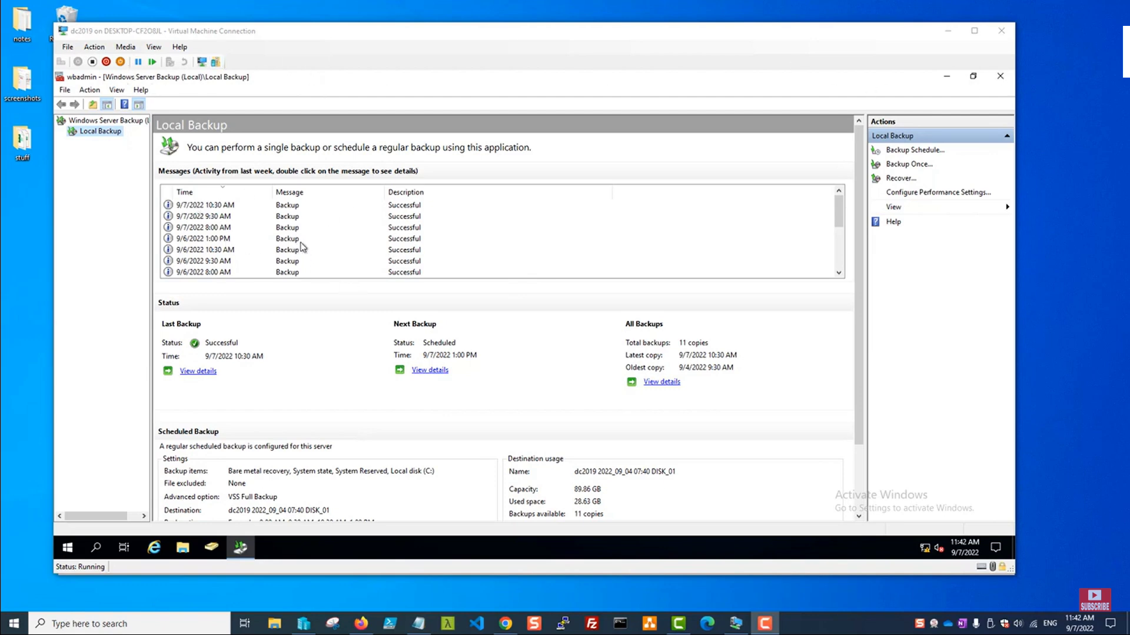
Close Windows Server Backup in dc2019, shut down the VM and close its connection window.
{"action": "left_click", "coordinate": [284, 219]}
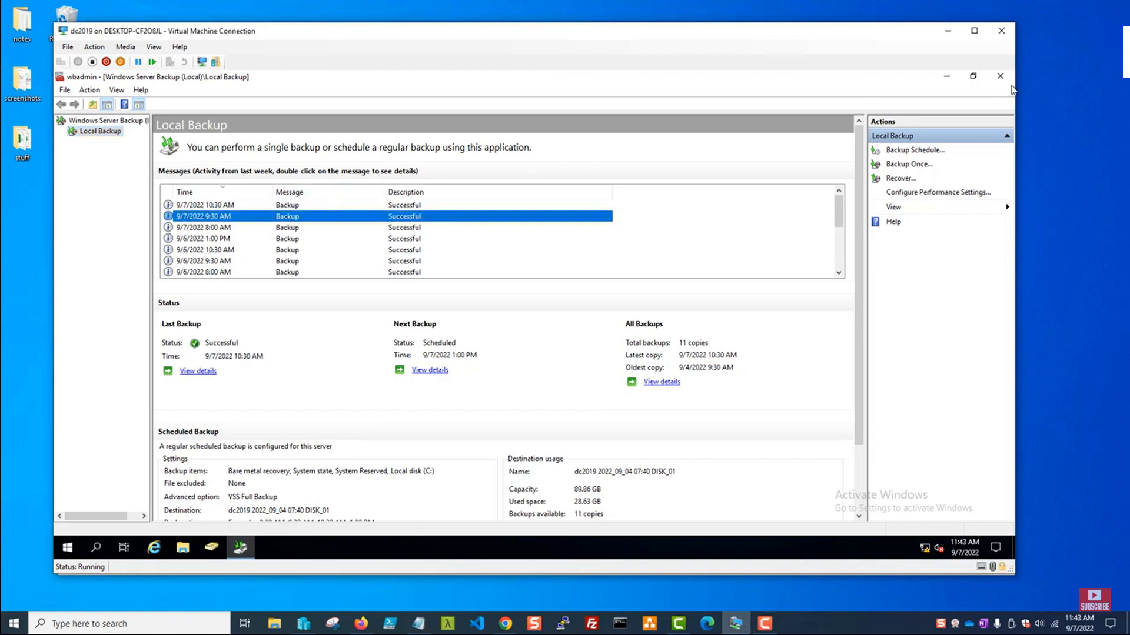
{"action": "left_click", "coordinate": [999, 76]}
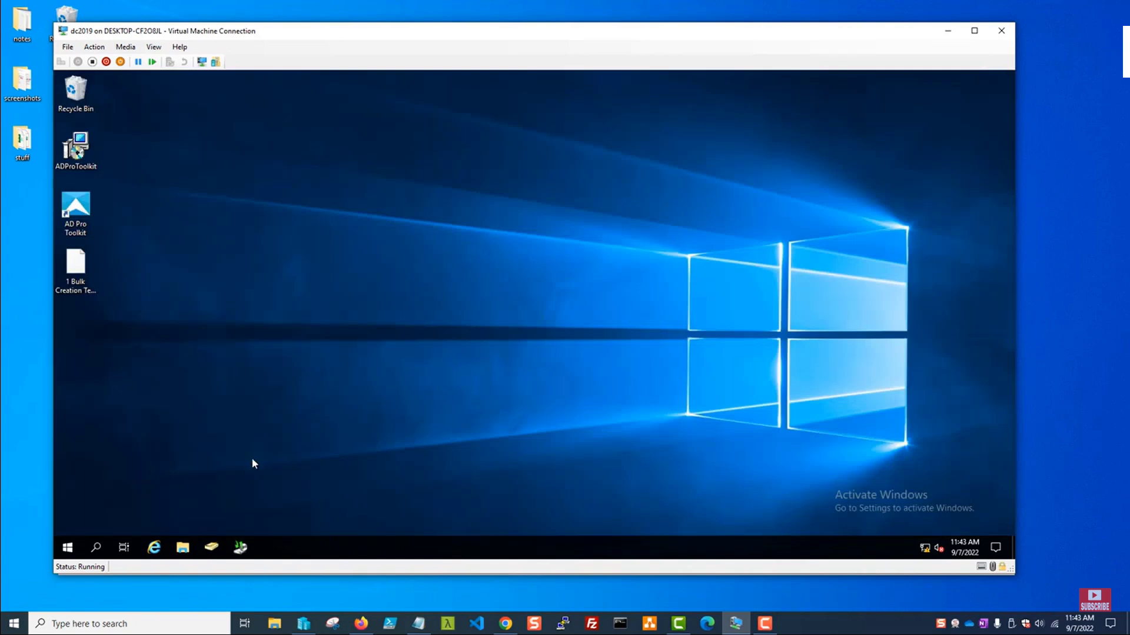
{"action": "left_click", "coordinate": [68, 547]}
{"action": "right_click", "coordinate": [68, 548]}
{"action": "mouse_move", "coordinate": [134, 515]}
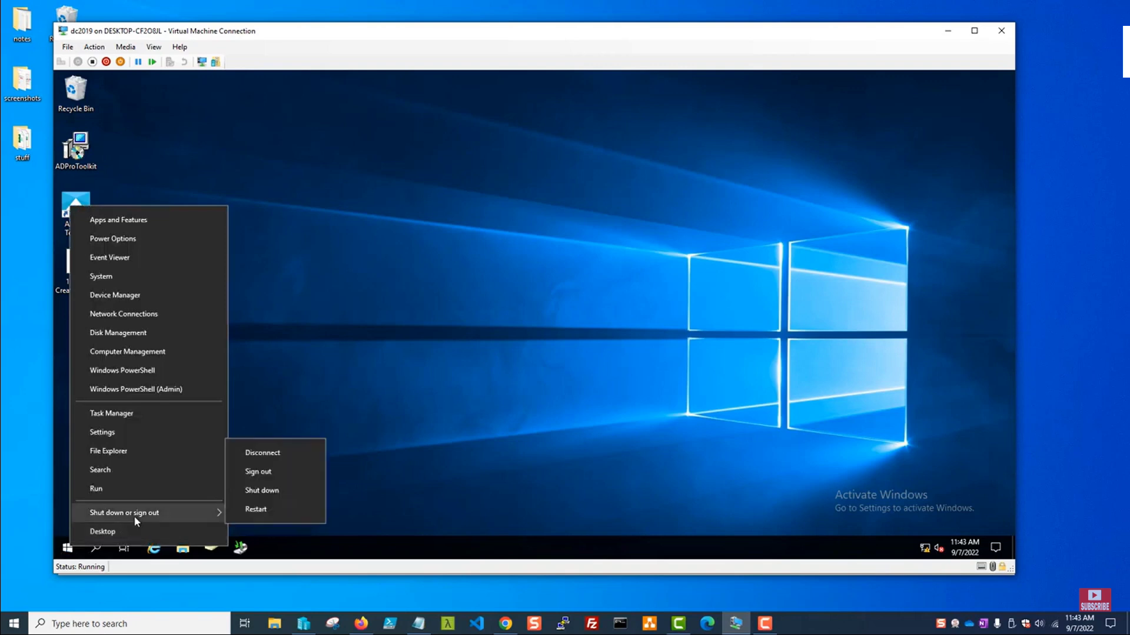
{"action": "left_click", "coordinate": [274, 492]}
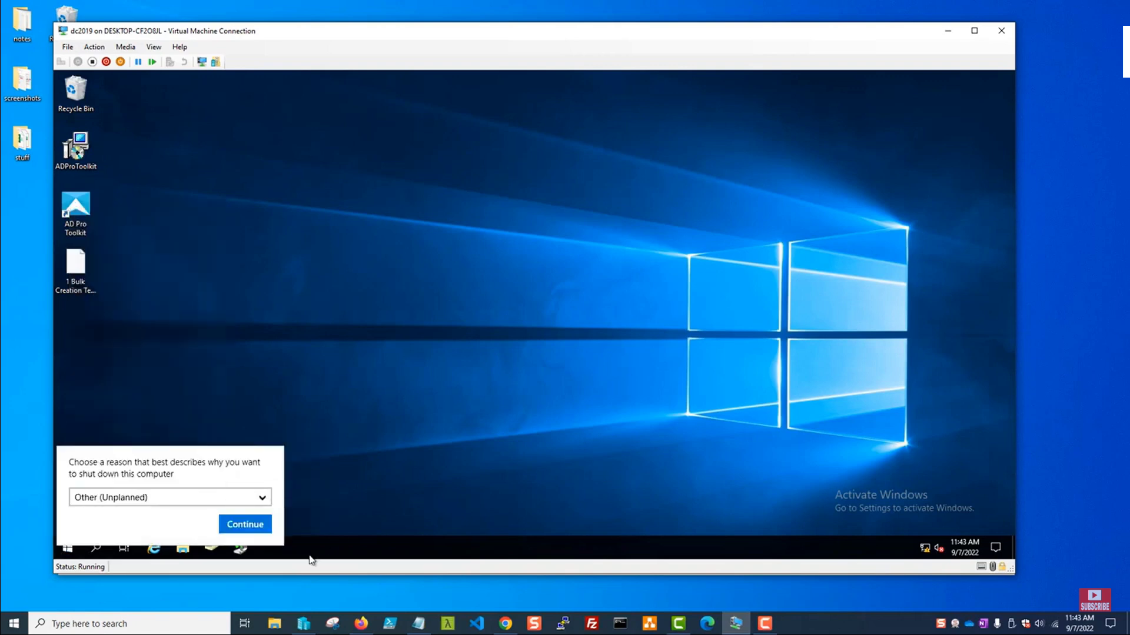
{"action": "left_click", "coordinate": [245, 525]}
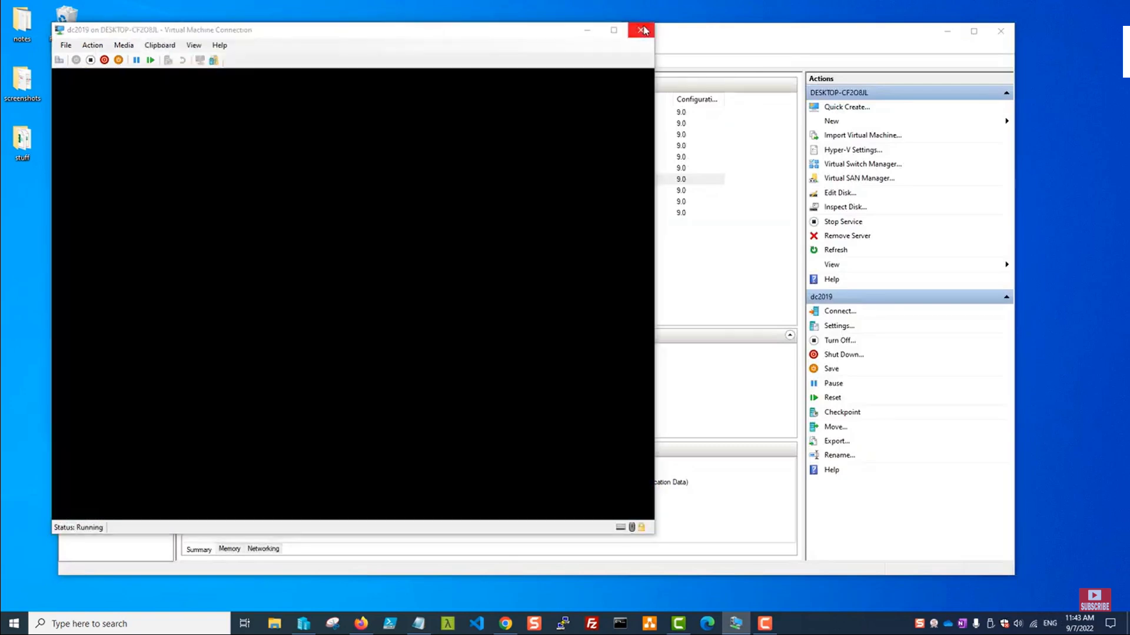
{"action": "left_click", "coordinate": [641, 30]}
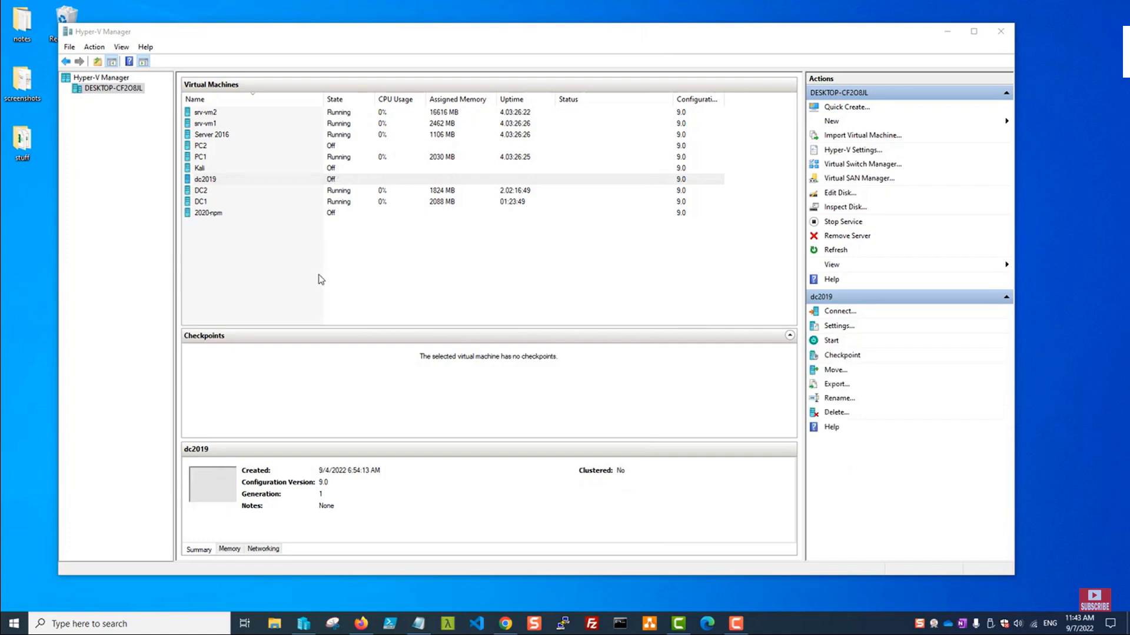
Start a new virtual machine named dc-restore on the host.
{"action": "right_click", "coordinate": [117, 88]}
{"action": "mouse_move", "coordinate": [177, 107]}
{"action": "left_click", "coordinate": [288, 108]}
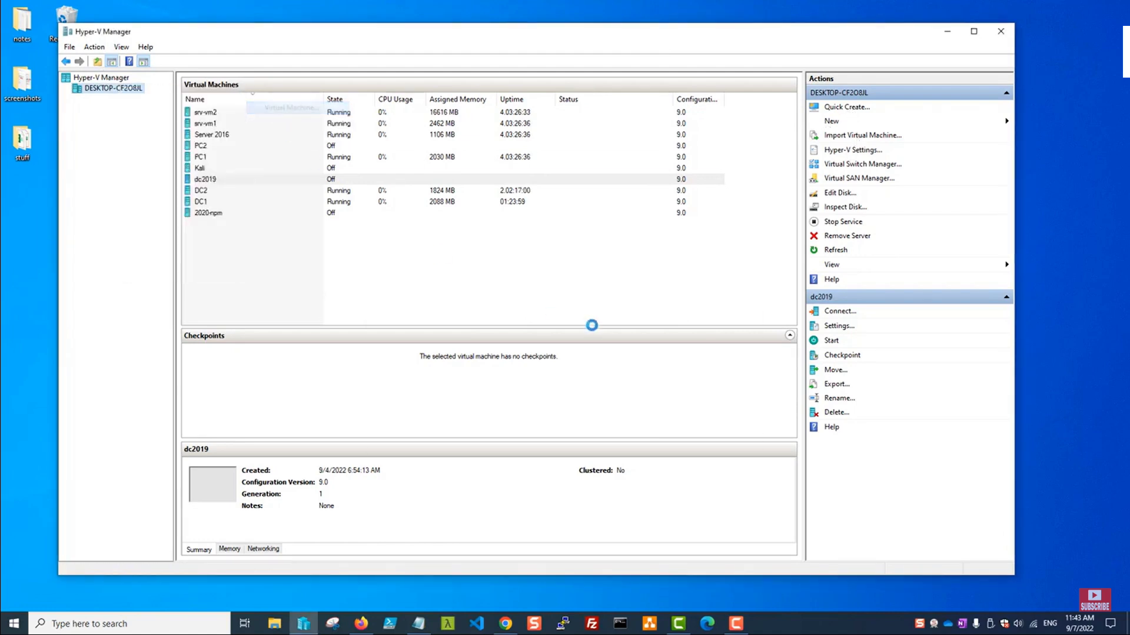
{"action": "left_click", "coordinate": [640, 444]}
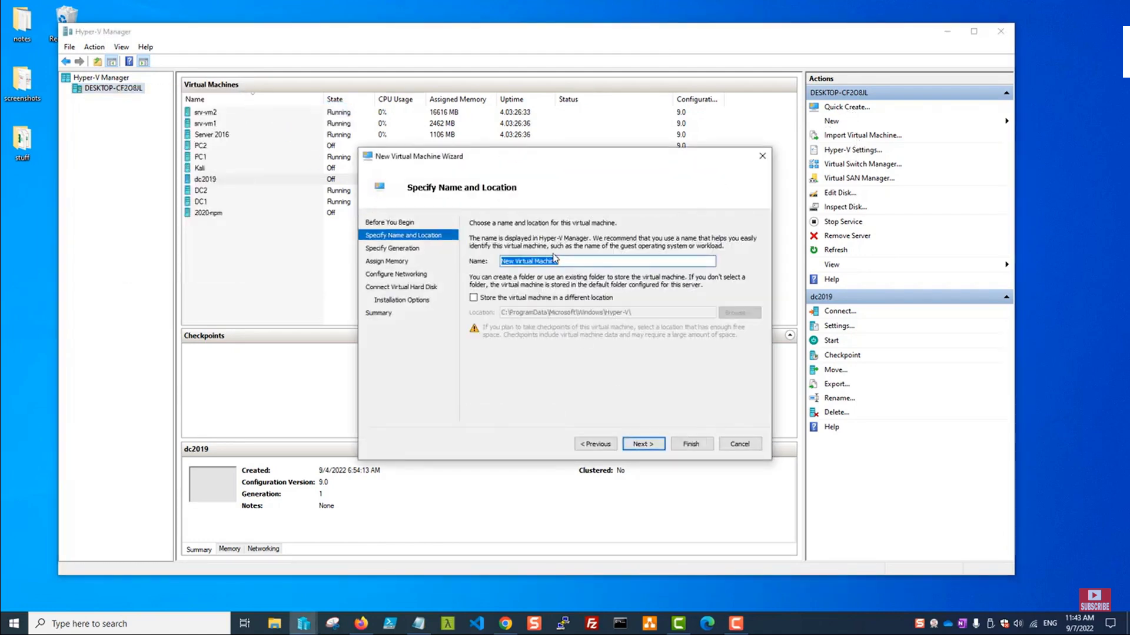
{"action": "left_click_drag", "start_coordinate": [576, 261], "coordinate": [461, 260]}
{"action": "type", "text": "dc-r"}
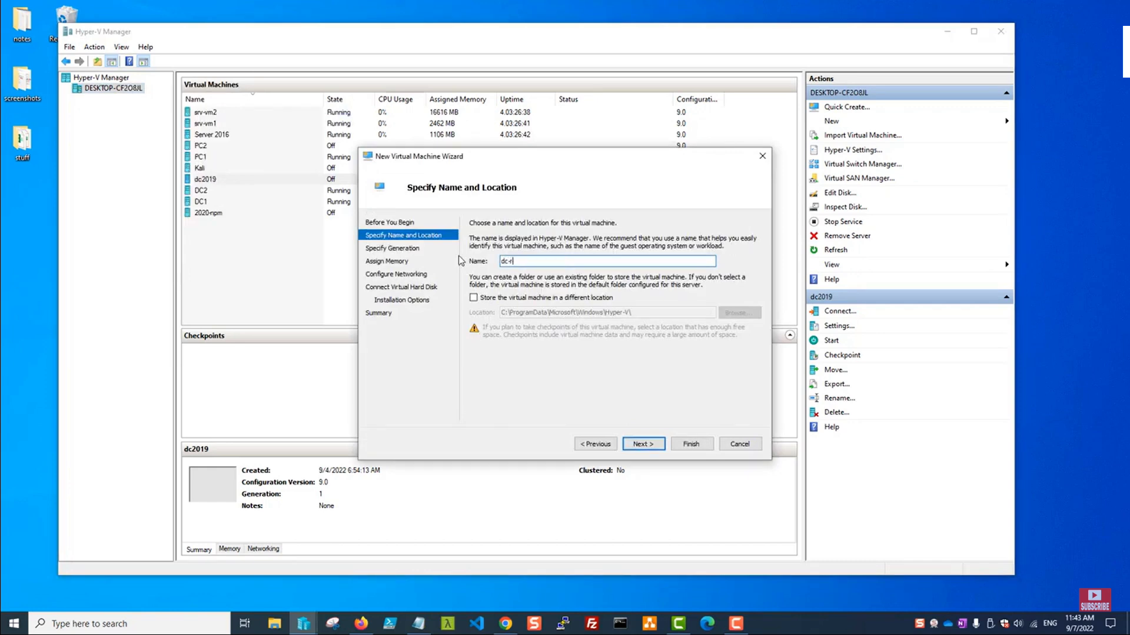
{"action": "type", "text": "estore"}
{"action": "left_click", "coordinate": [643, 443]}
Keep the default generation, memory and networking, and set the virtual disk to 100 GB.
{"action": "left_click", "coordinate": [643, 443]}
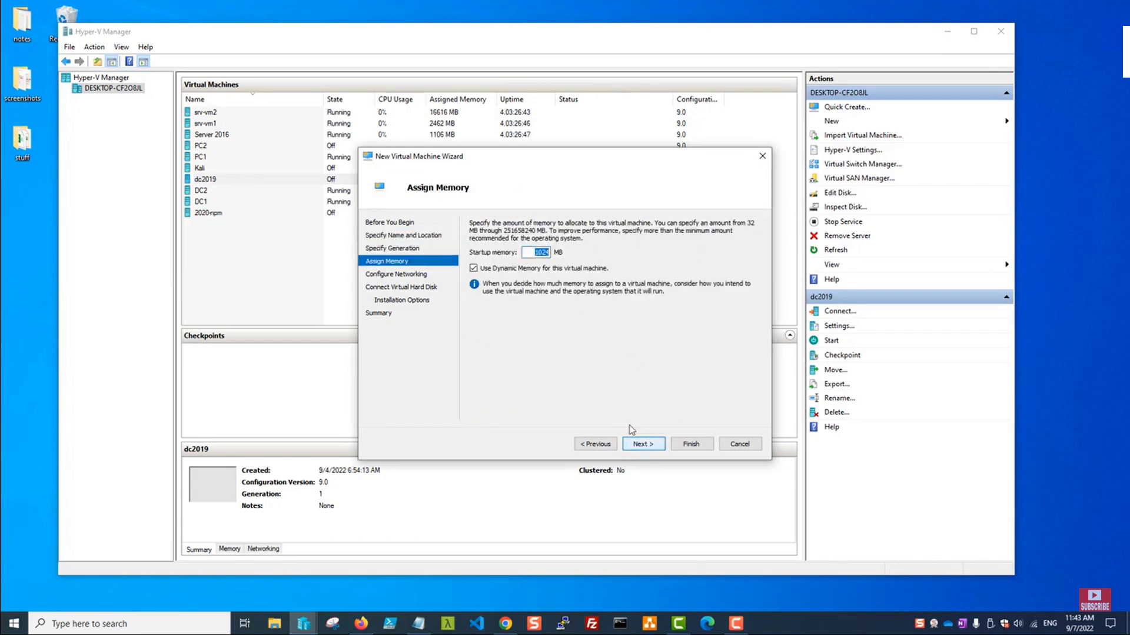
{"action": "left_click", "coordinate": [645, 447]}
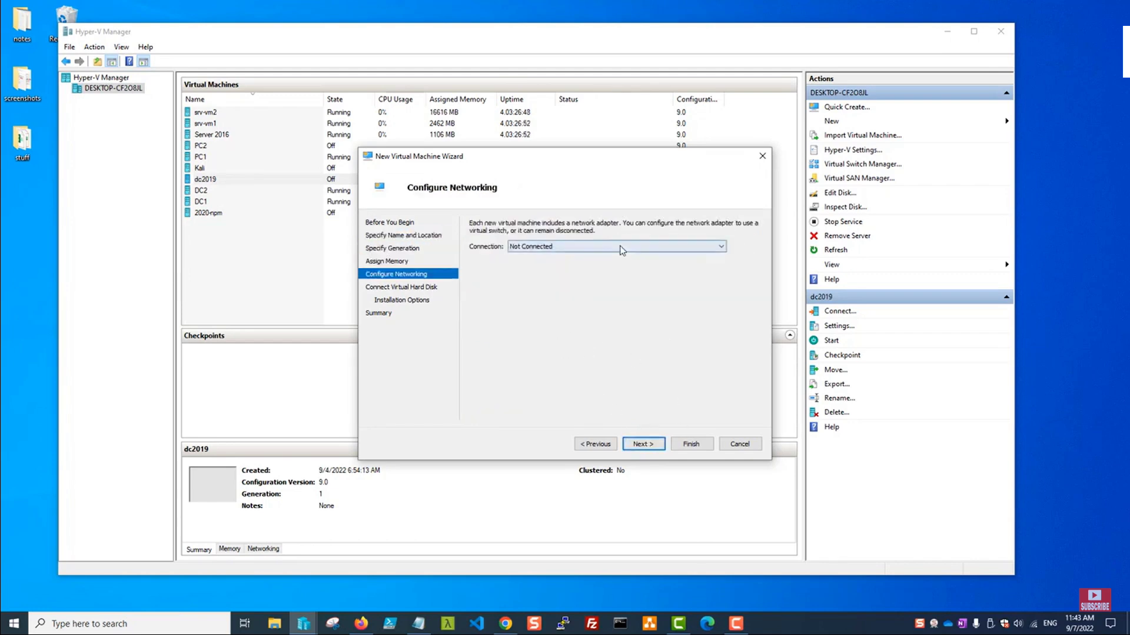
{"action": "left_click", "coordinate": [643, 444]}
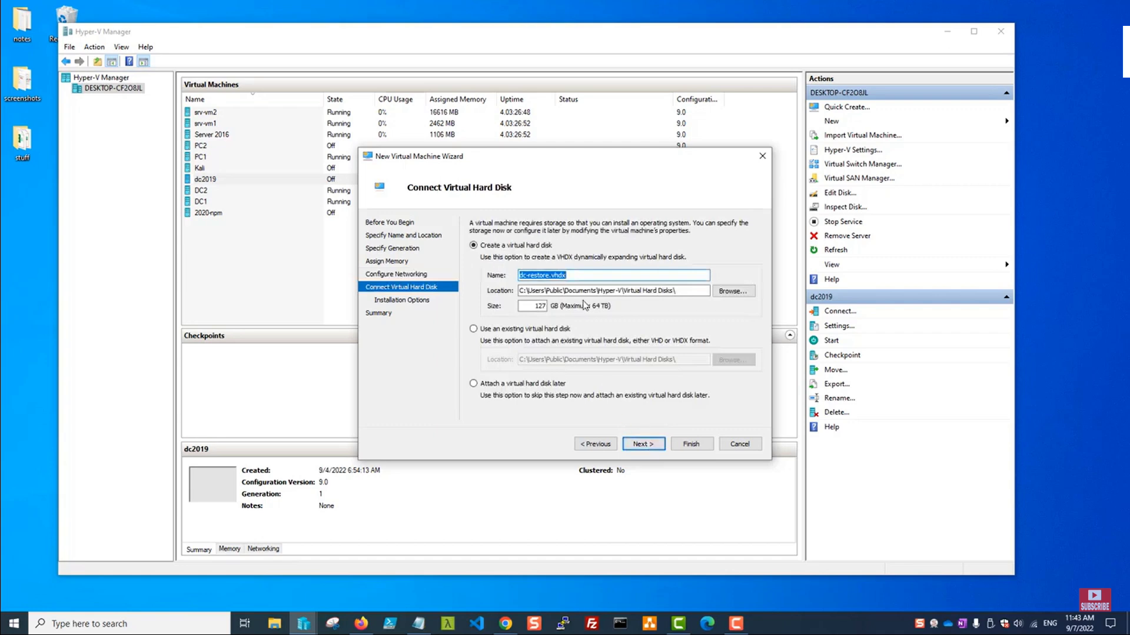
{"action": "double_click", "coordinate": [529, 306]}
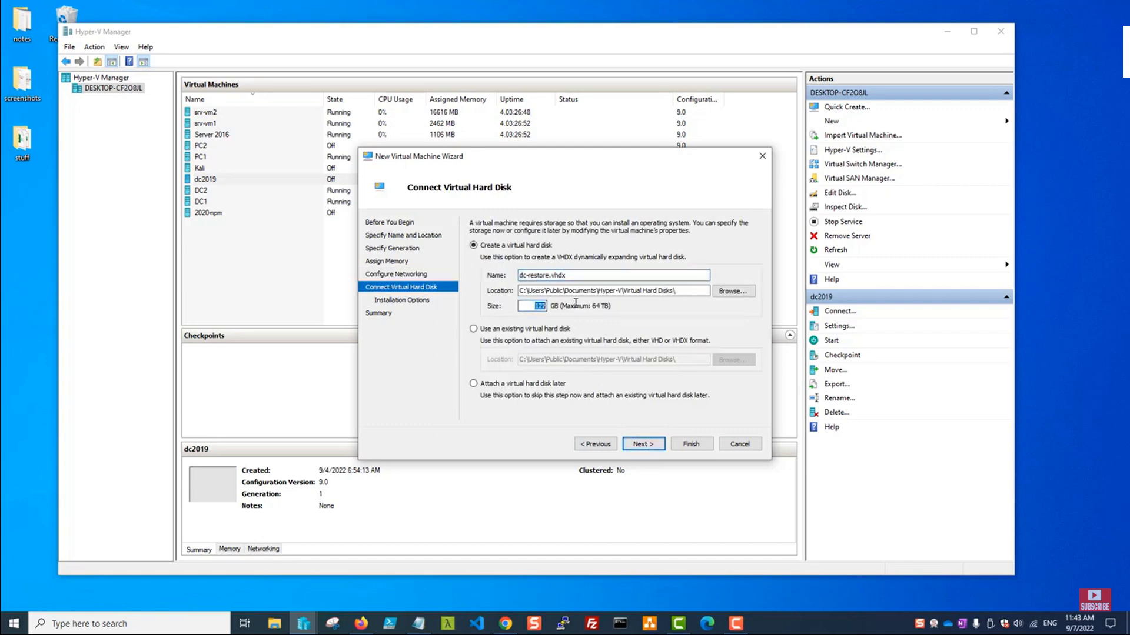
{"action": "key", "text": "Right"}
{"action": "key", "text": "BackSpace"}
{"action": "key", "text": "BackSpace"}
{"action": "key", "text": "BackSpace"}
{"action": "type", "text": "100"}
{"action": "left_click", "coordinate": [642, 445]}
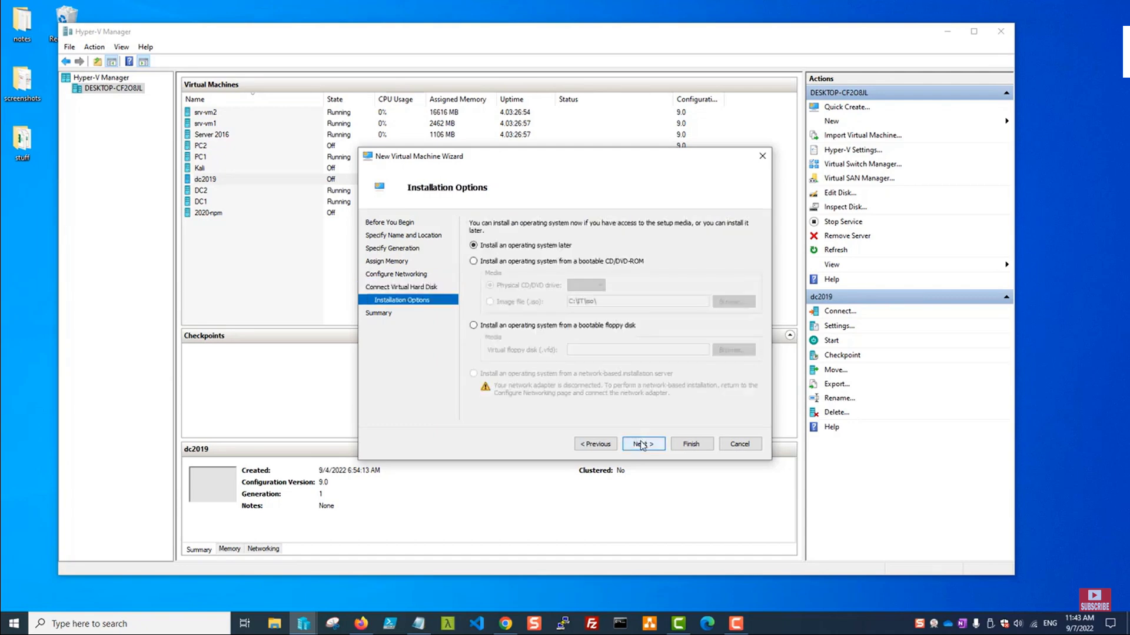
Use the Windows Server 2019 ISO image file as the installation media.
{"action": "left_click", "coordinate": [473, 262]}
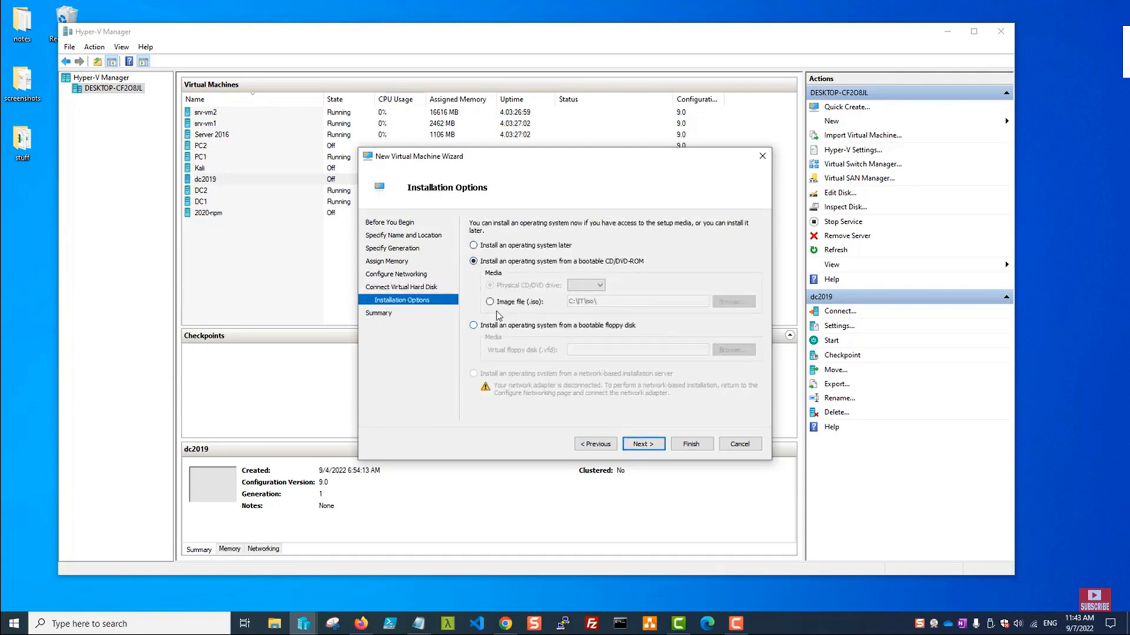
{"action": "left_click", "coordinate": [490, 302]}
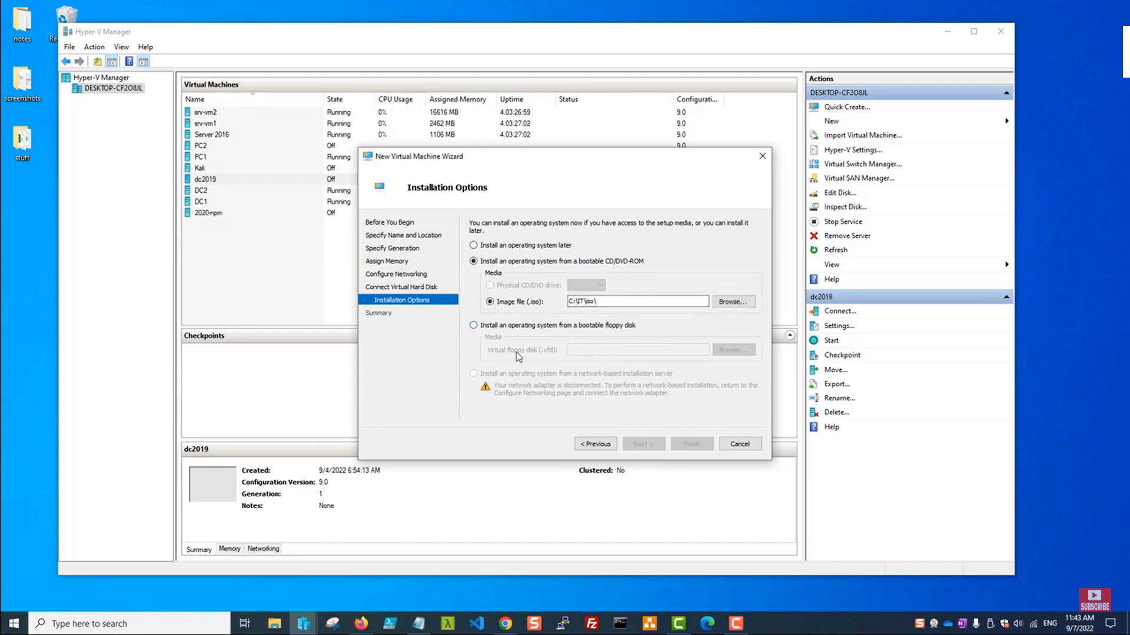
{"action": "left_click", "coordinate": [729, 302]}
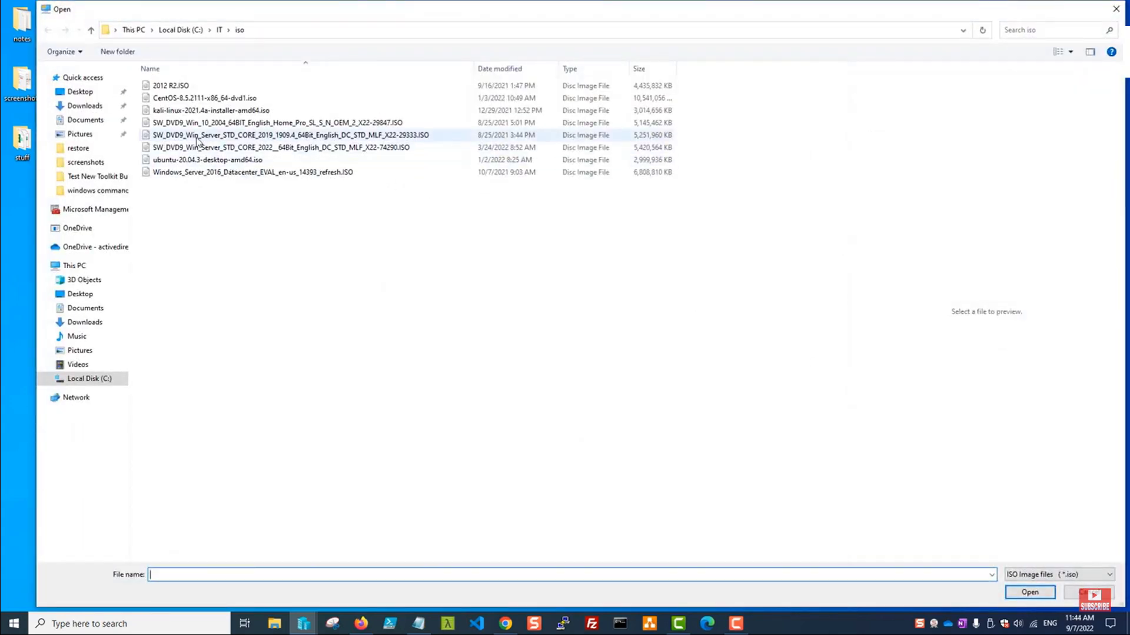
{"action": "left_click", "coordinate": [197, 136]}
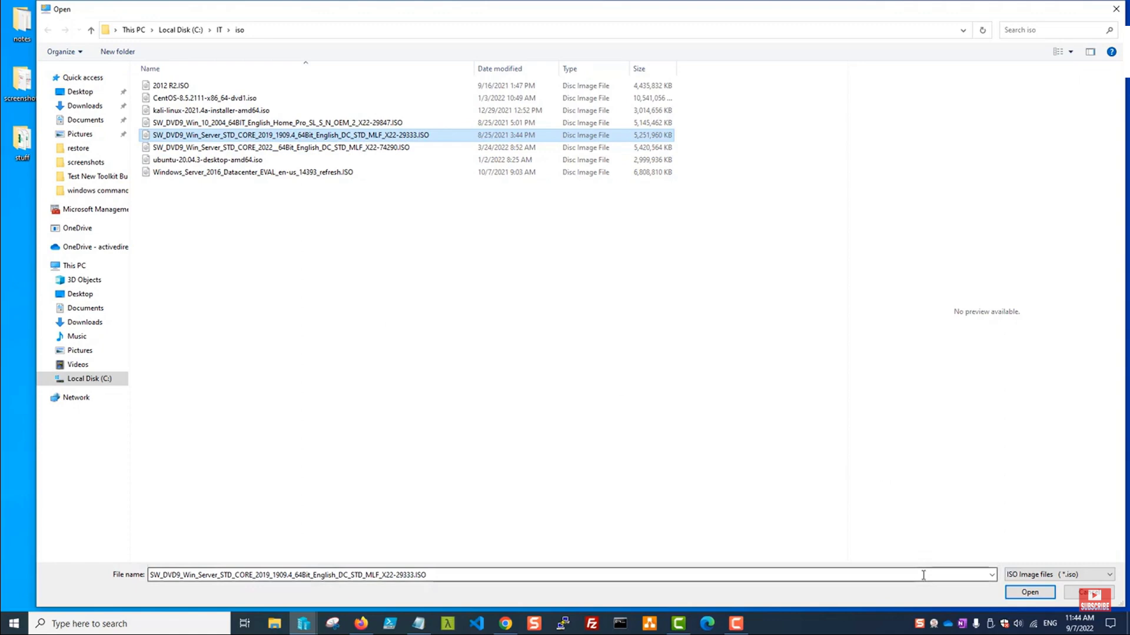
{"action": "left_click", "coordinate": [1029, 592]}
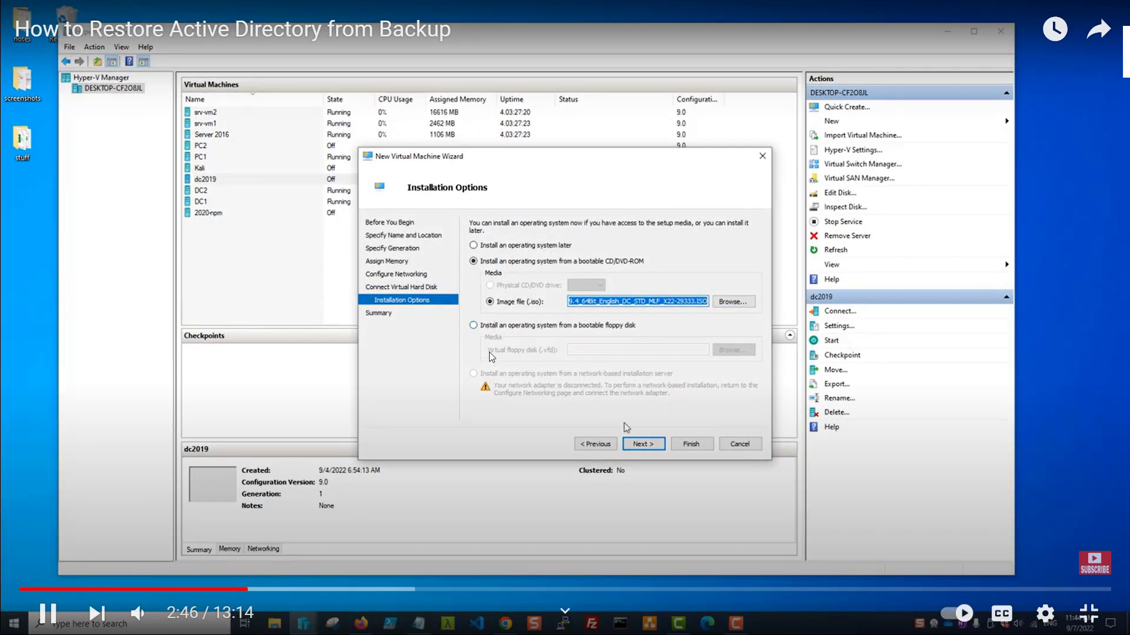
{"action": "key", "text": "Escape"}
{"action": "left_click", "coordinate": [777, 618]}
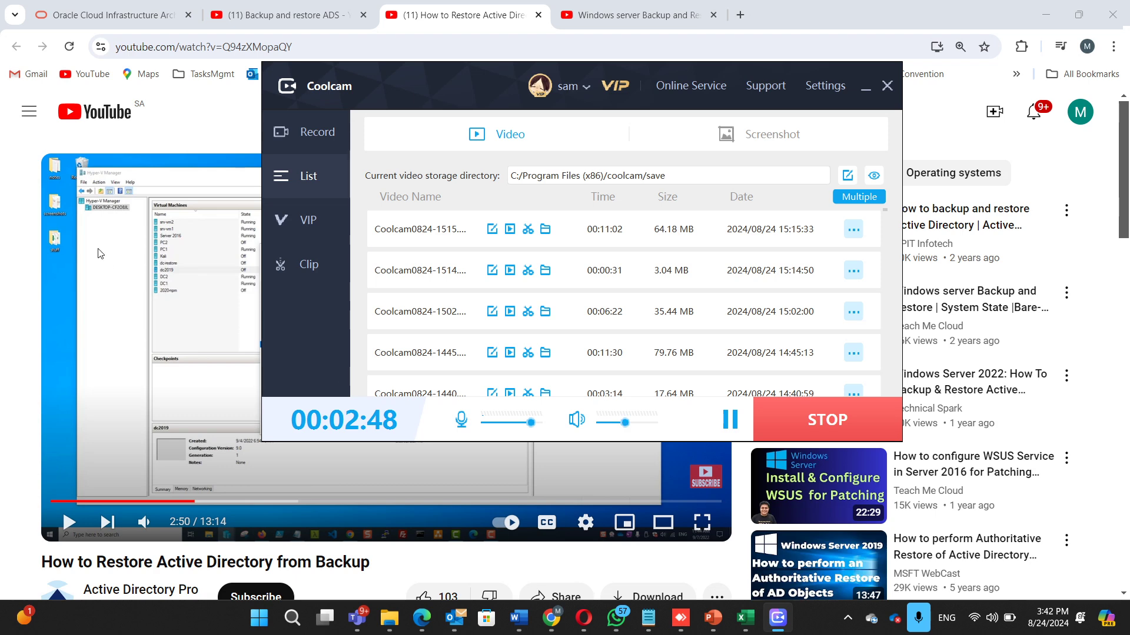
{"action": "double_click", "coordinate": [97, 248]}
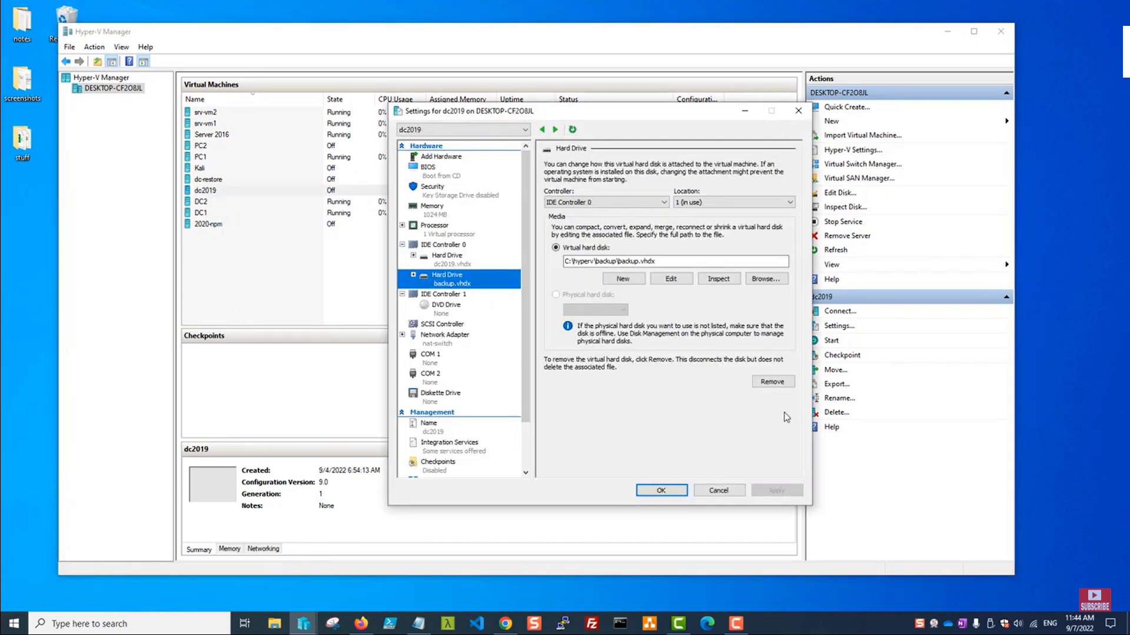
Detach backup.vhdx from dc2019, then add a new hard drive to dc-restore's IDE Controller 0.
{"action": "left_click", "coordinate": [771, 382]}
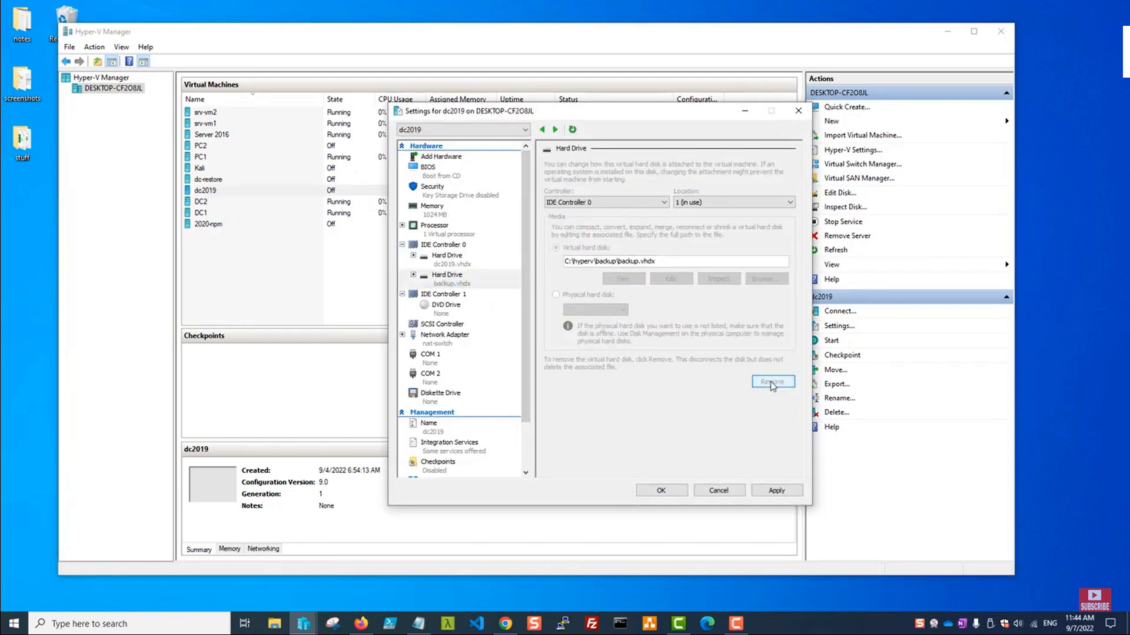
{"action": "left_click", "coordinate": [677, 486]}
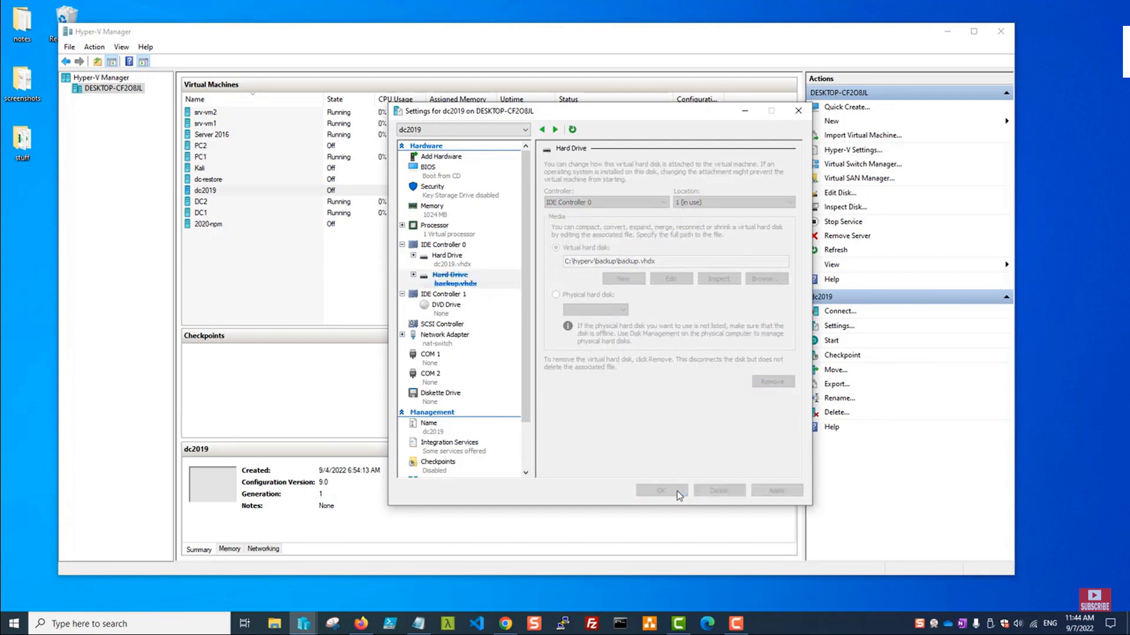
{"action": "left_click", "coordinate": [213, 180]}
{"action": "right_click", "coordinate": [213, 181]}
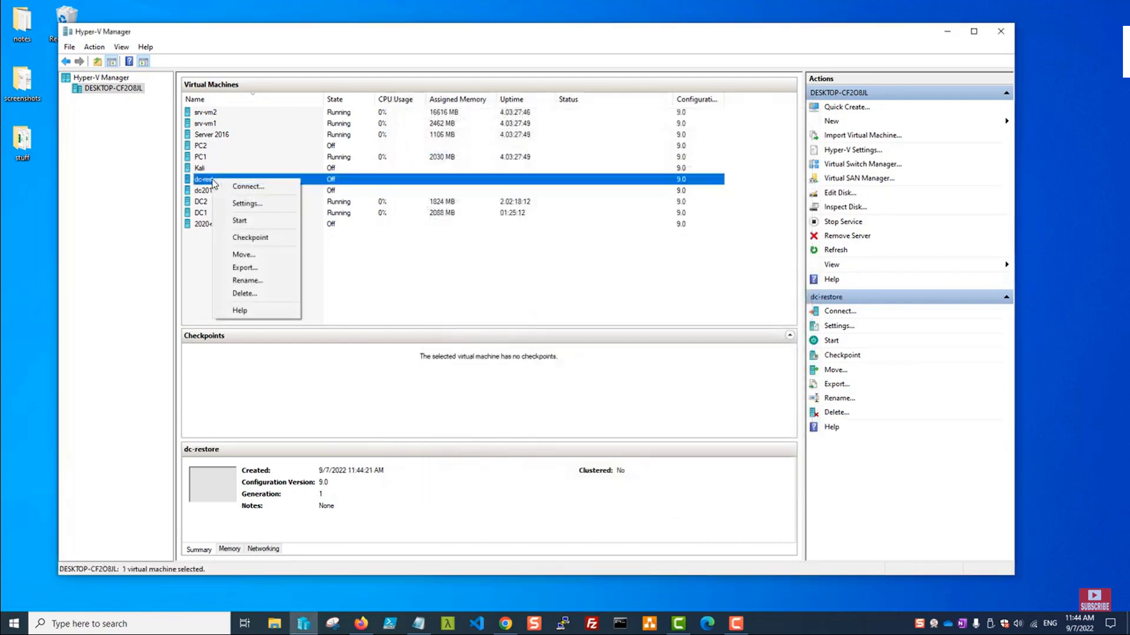
{"action": "left_click", "coordinate": [240, 206]}
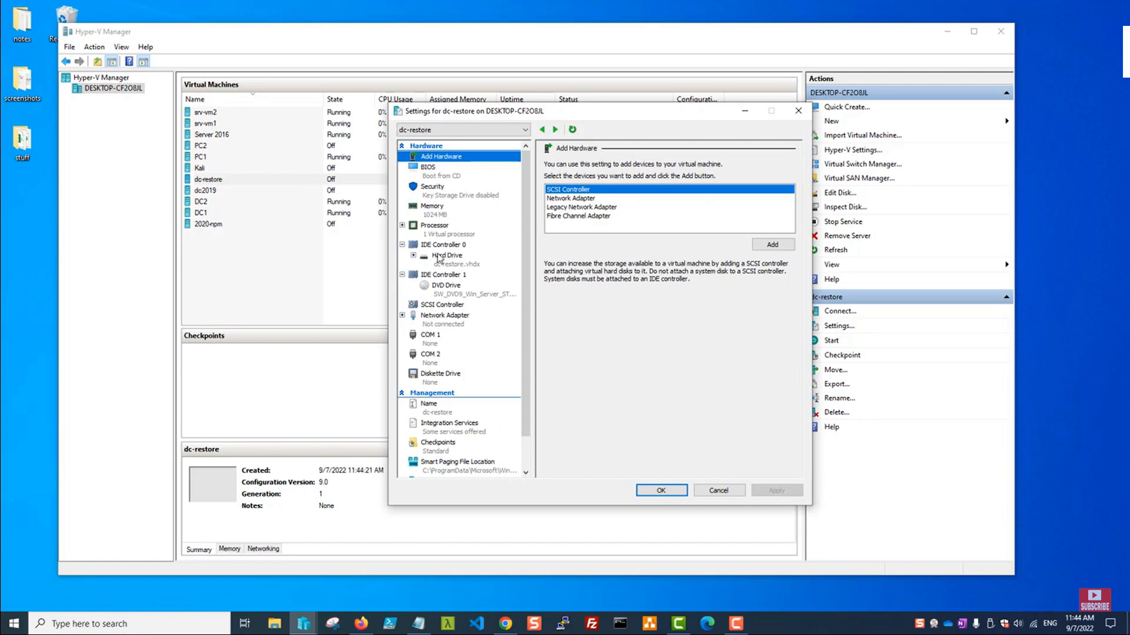
{"action": "left_click", "coordinate": [439, 257]}
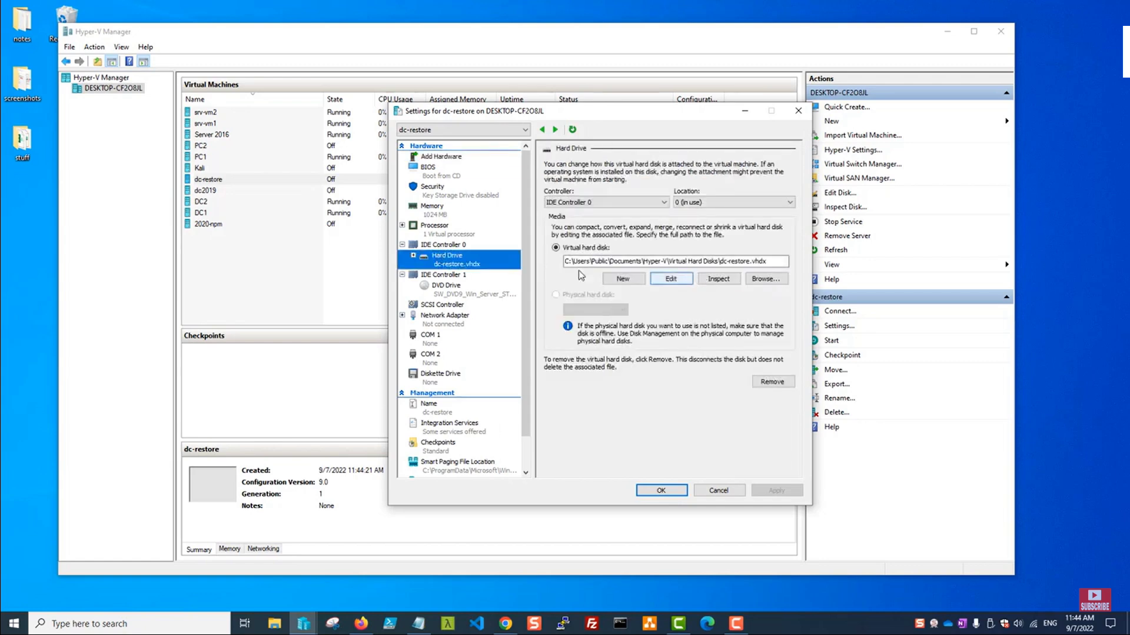
{"action": "left_click", "coordinate": [448, 247]}
{"action": "left_click", "coordinate": [770, 244]}
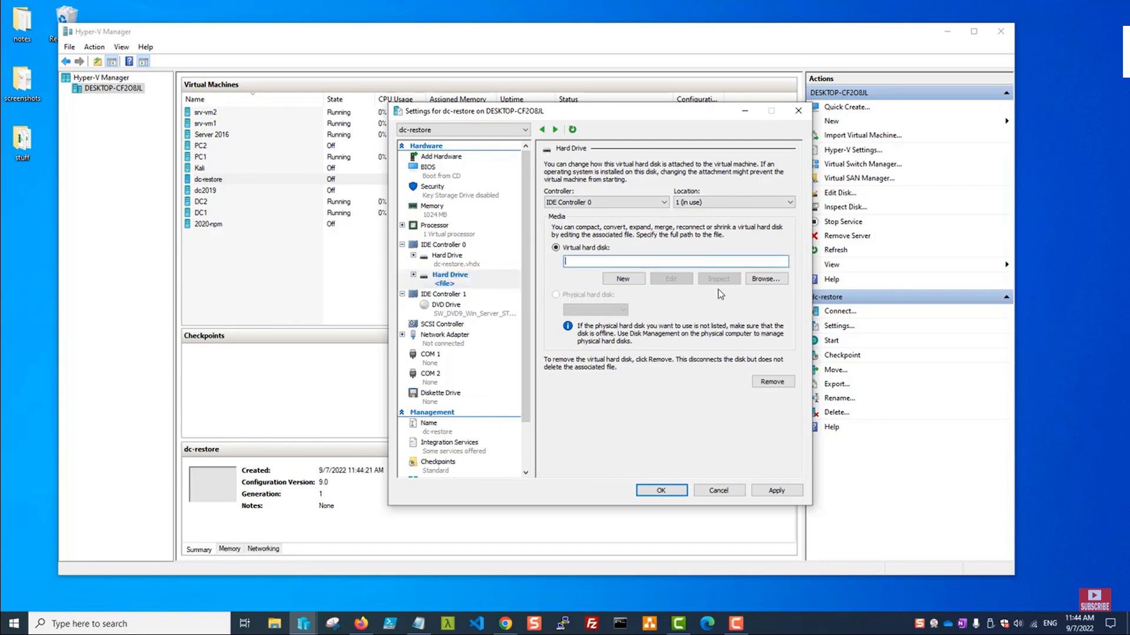
Point the new hard drive to C:\hyperv\backup\backup.vhdx.
{"action": "left_click", "coordinate": [765, 279]}
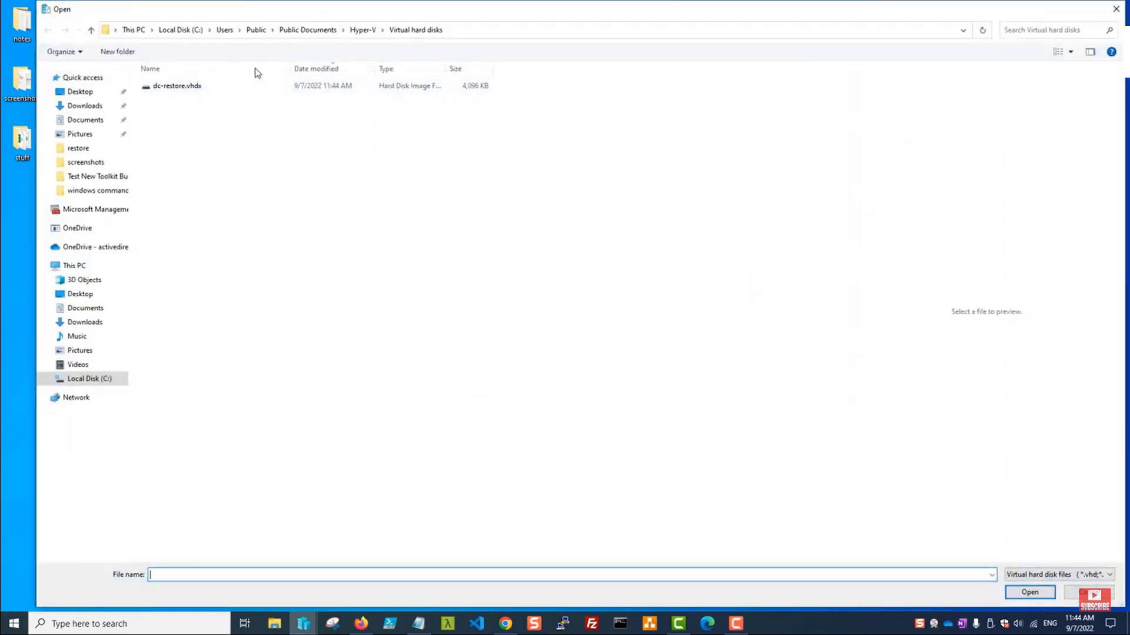
{"action": "left_click", "coordinate": [224, 30]}
{"action": "left_click", "coordinate": [181, 30]}
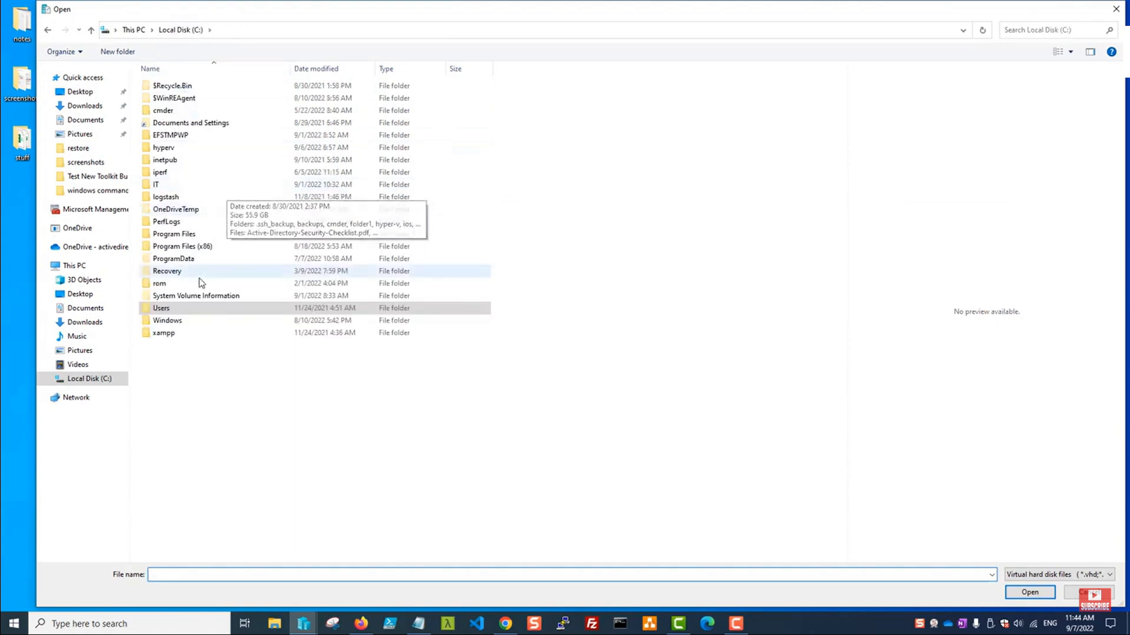
{"action": "double_click", "coordinate": [176, 148]}
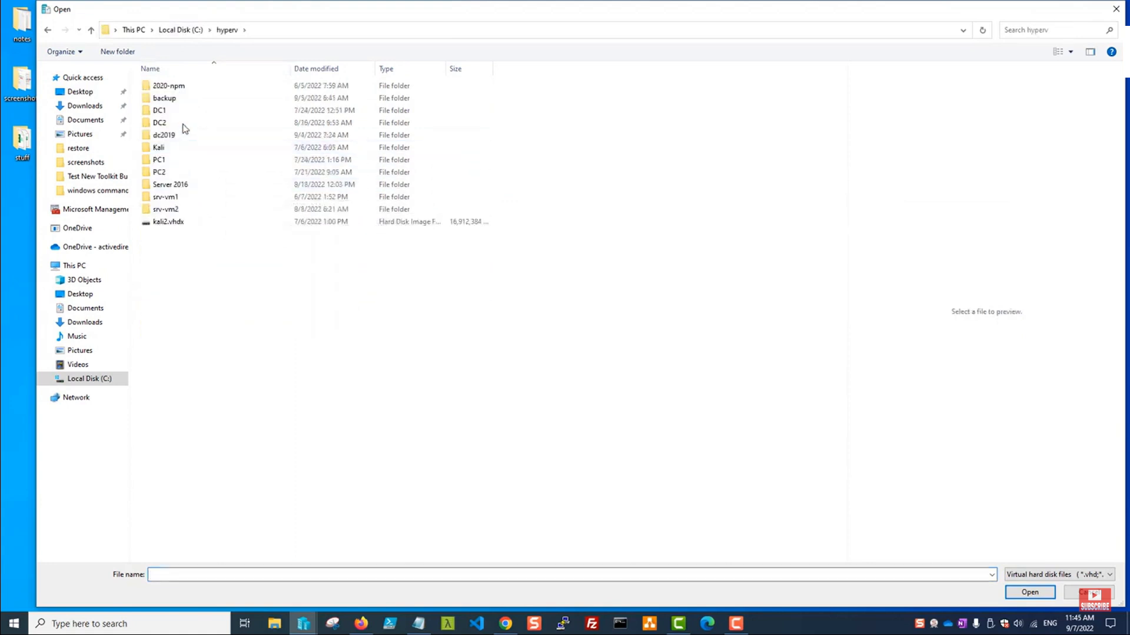
{"action": "double_click", "coordinate": [189, 98]}
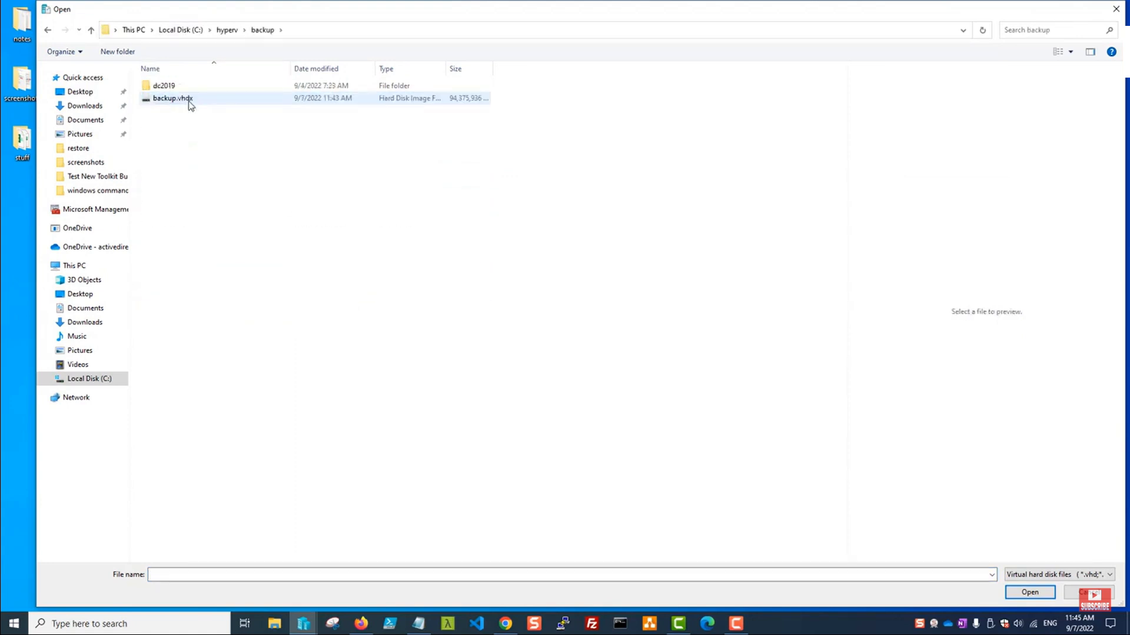
{"action": "left_click", "coordinate": [188, 98]}
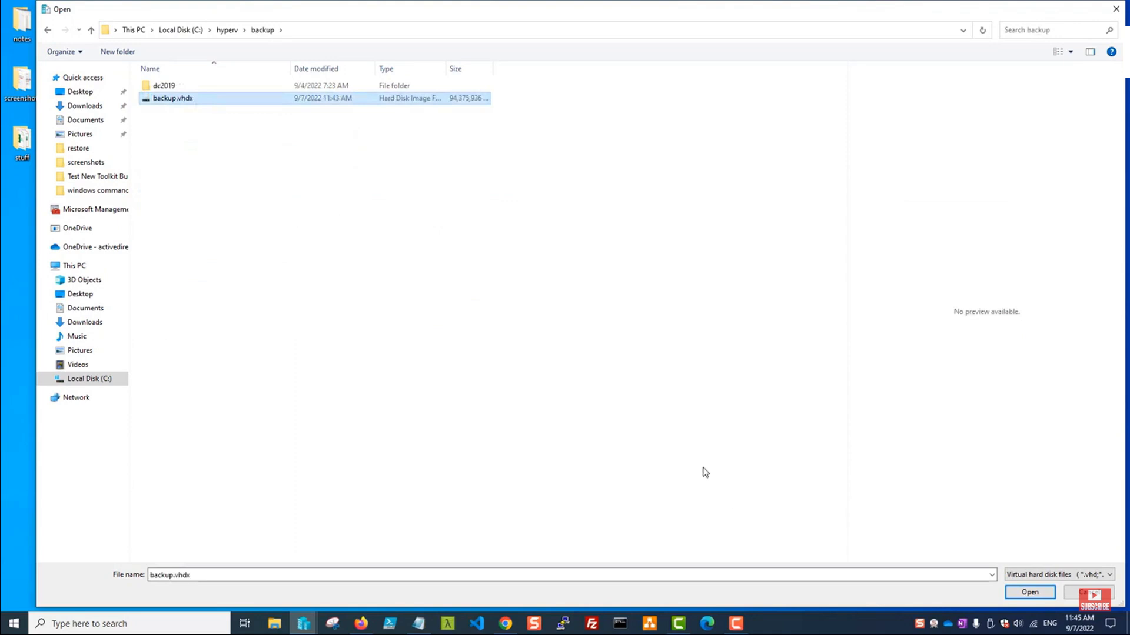
{"action": "left_click", "coordinate": [1034, 594]}
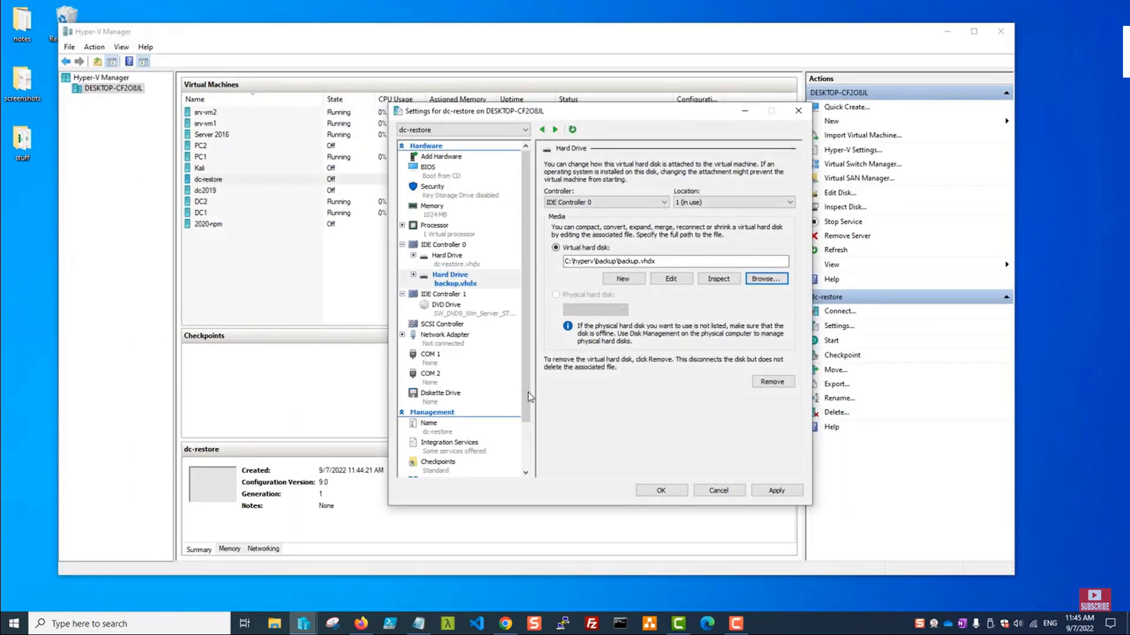
Save dc-restore's new drive settings, connect to the VM and power it on.
{"action": "left_click", "coordinate": [776, 490]}
{"action": "left_click", "coordinate": [661, 491]}
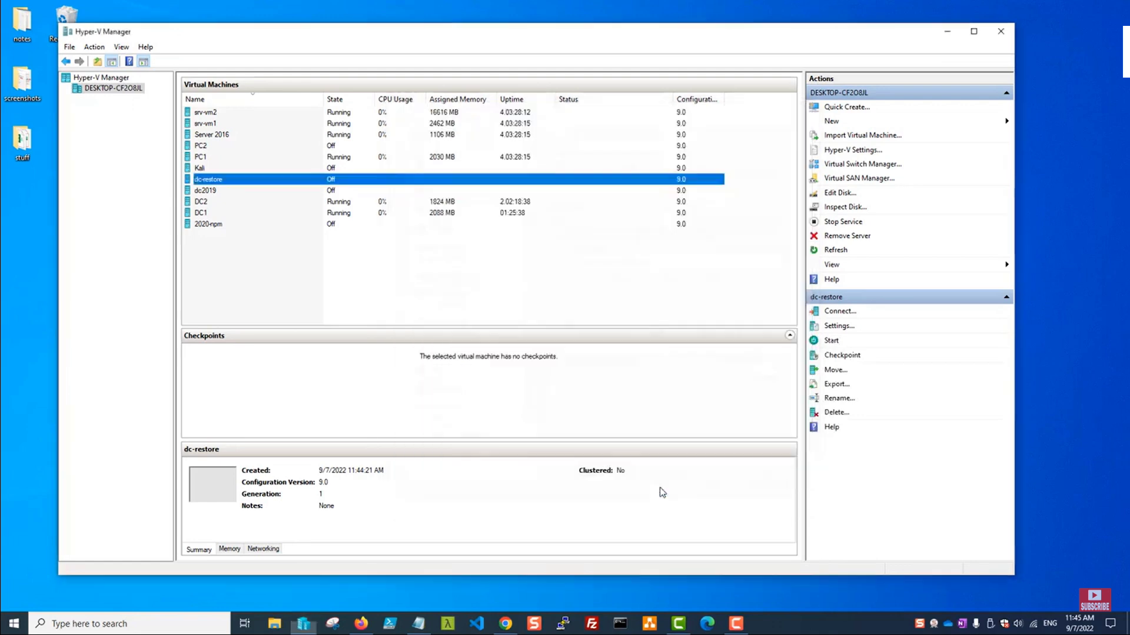
{"action": "right_click", "coordinate": [225, 186]}
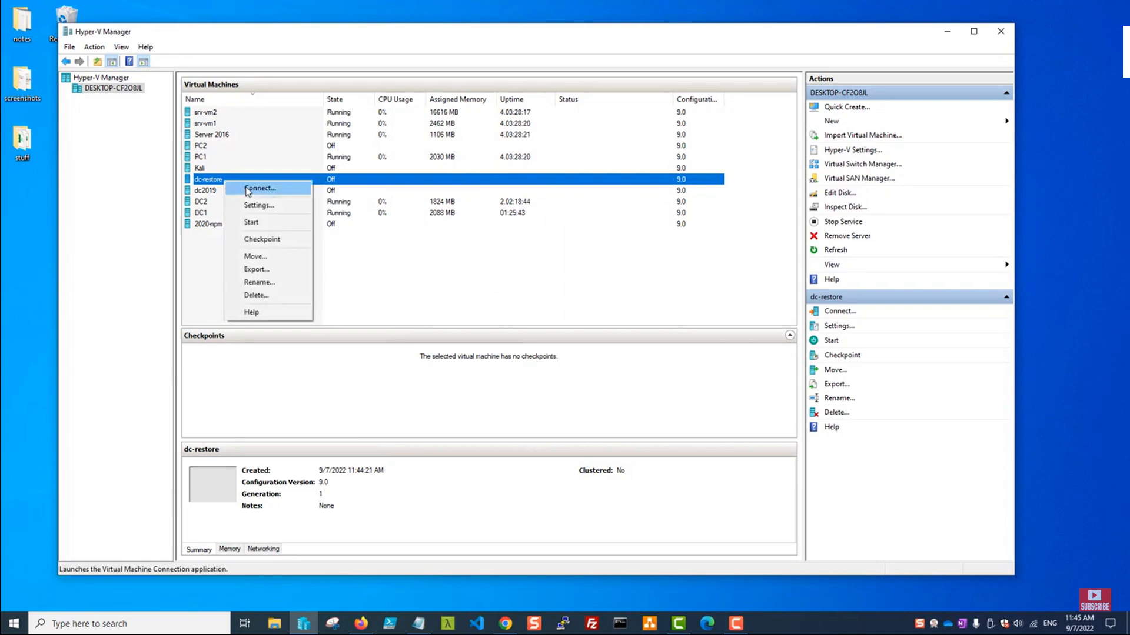
{"action": "left_click", "coordinate": [250, 189]}
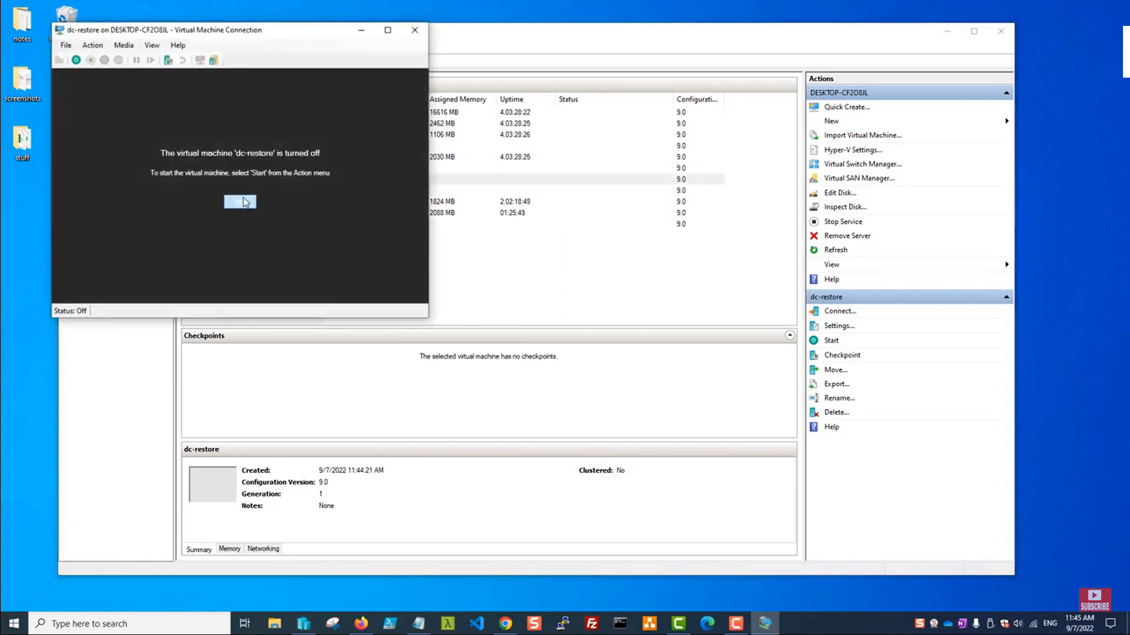
{"action": "left_click", "coordinate": [239, 200]}
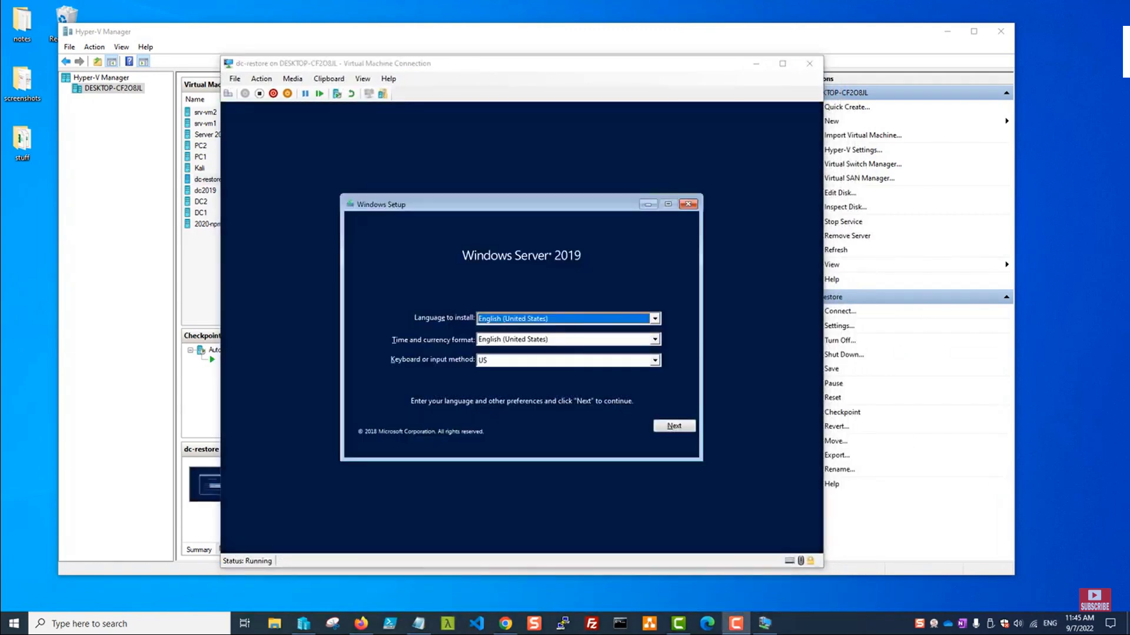
Skip setup and go to Repair your computer > Troubleshoot > System Image Recovery.
{"action": "left_click", "coordinate": [674, 425]}
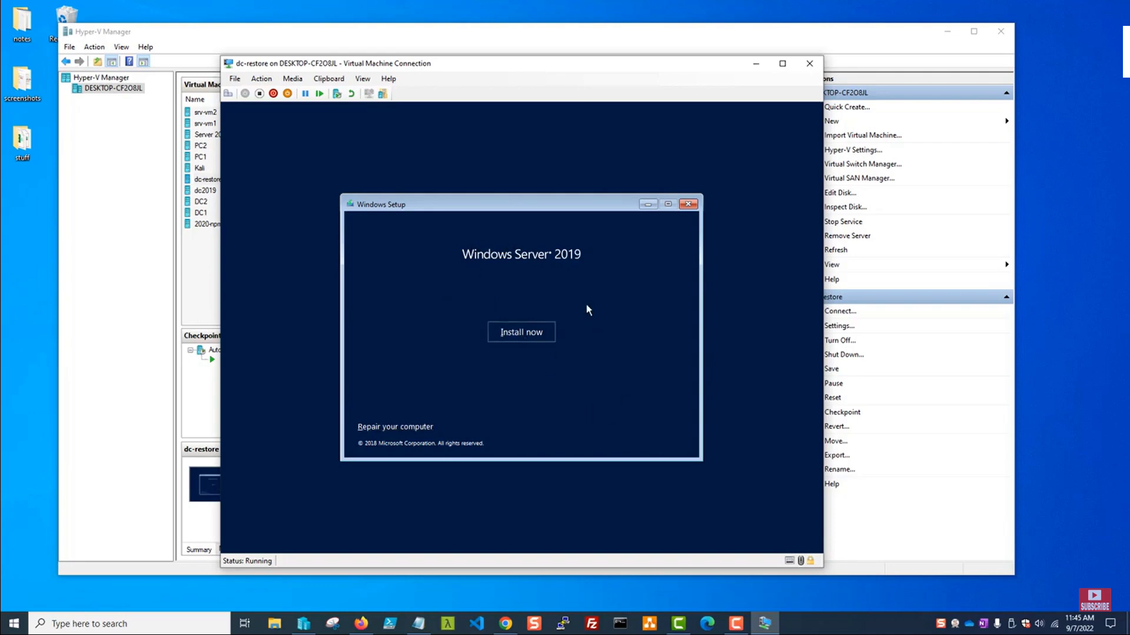
{"action": "left_click", "coordinate": [382, 428]}
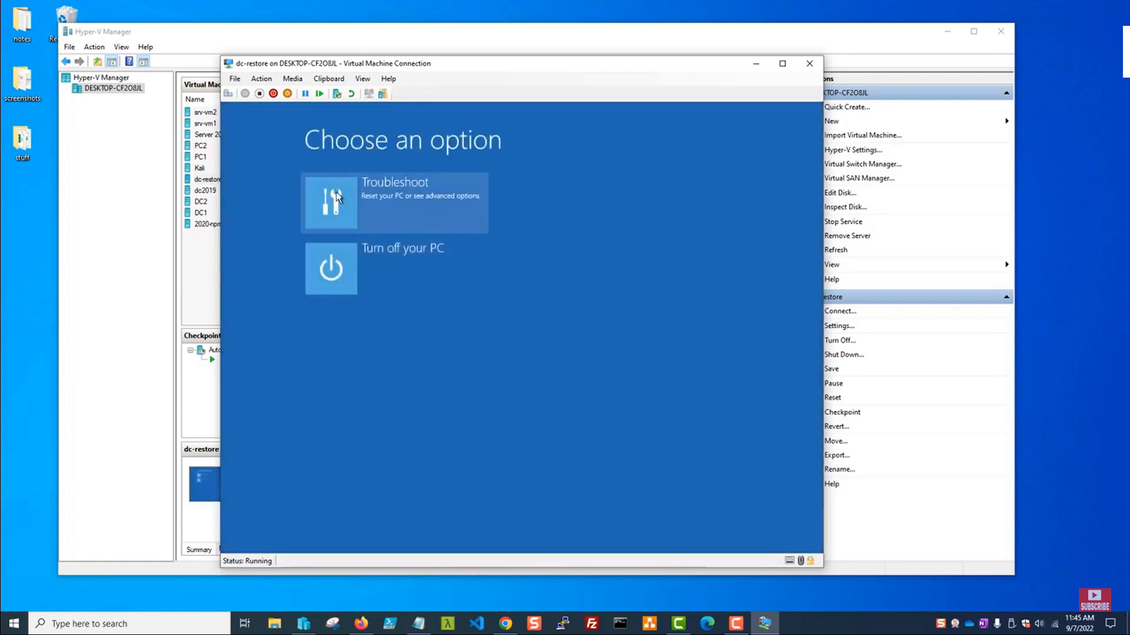
{"action": "left_click", "coordinate": [337, 196]}
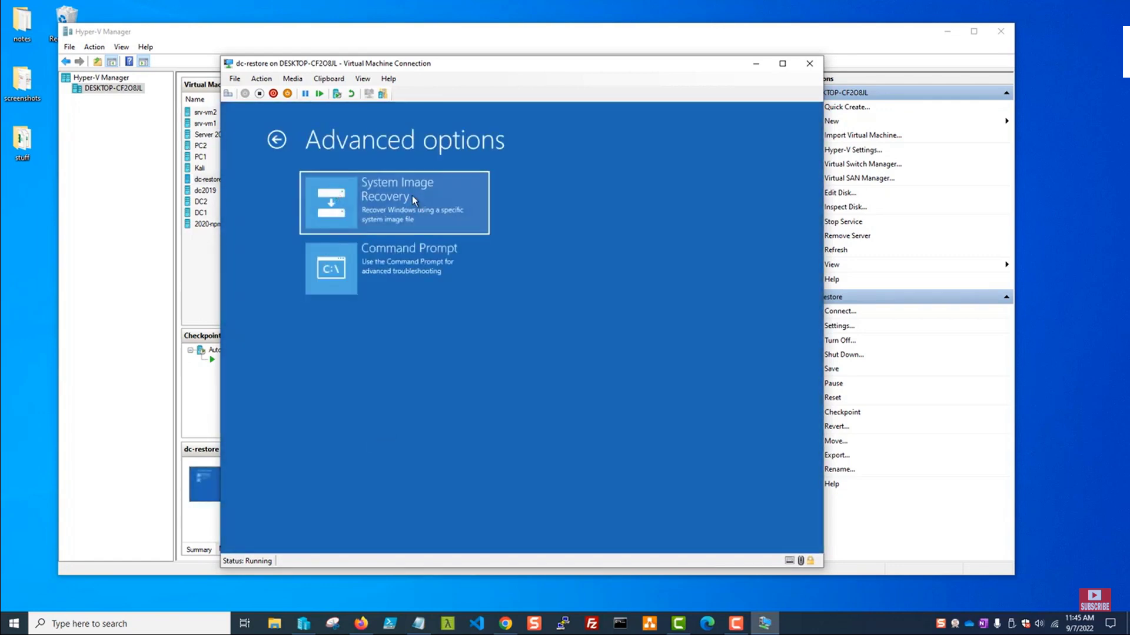
{"action": "left_click", "coordinate": [333, 203]}
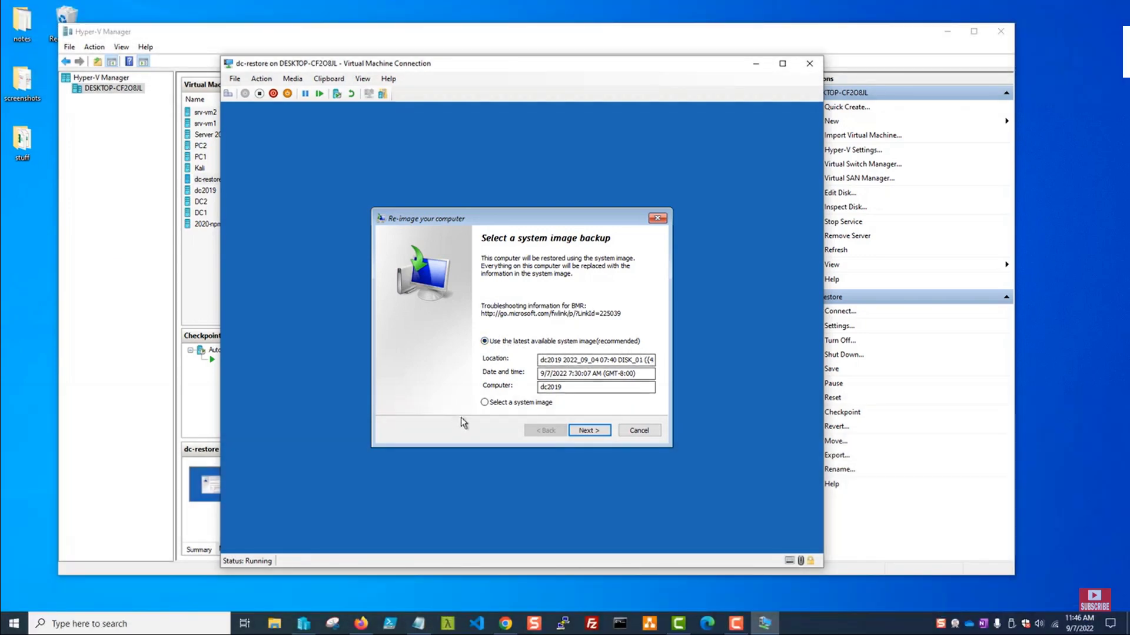
Re-image dc-restore from the latest dc2019 system image and confirm the disk format.
{"action": "left_click", "coordinate": [485, 404]}
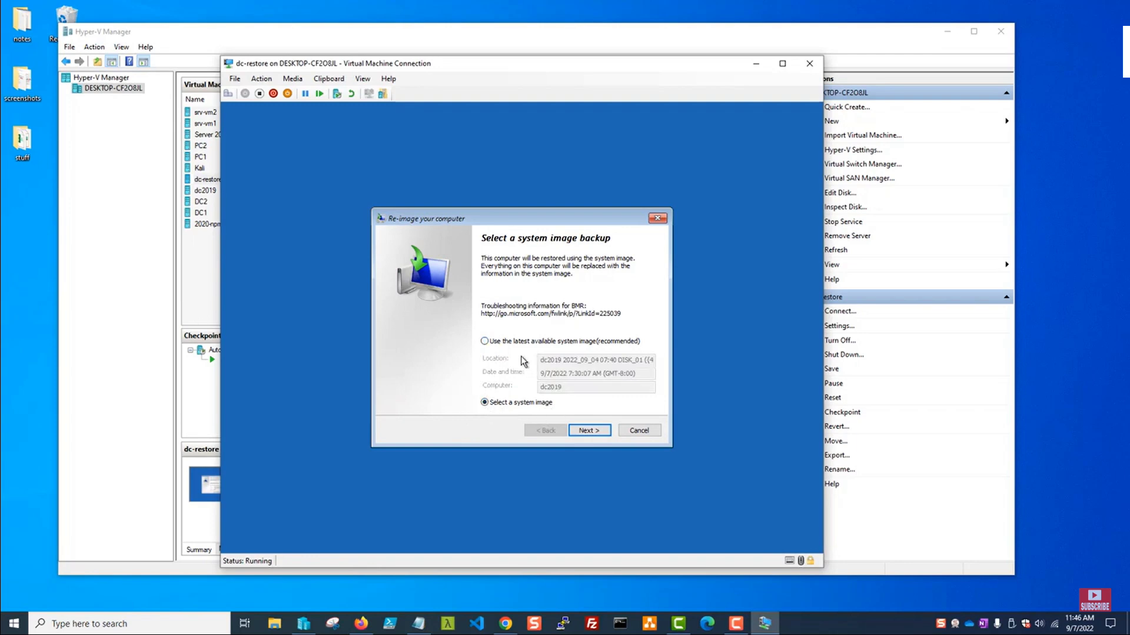
{"action": "left_click", "coordinate": [485, 341]}
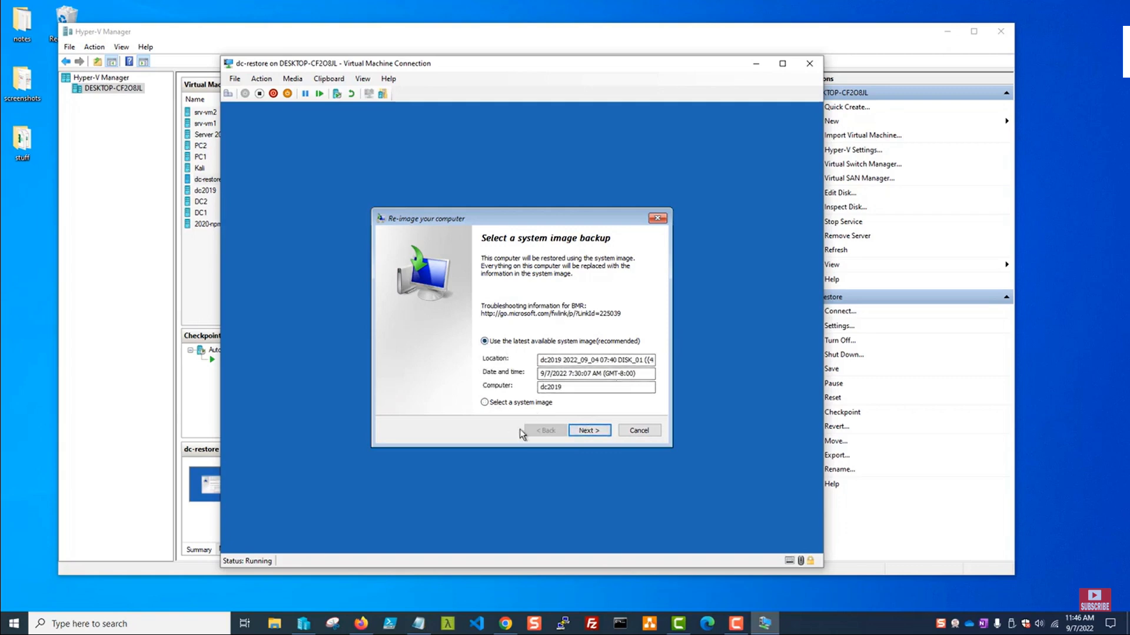
{"action": "left_click", "coordinate": [588, 430]}
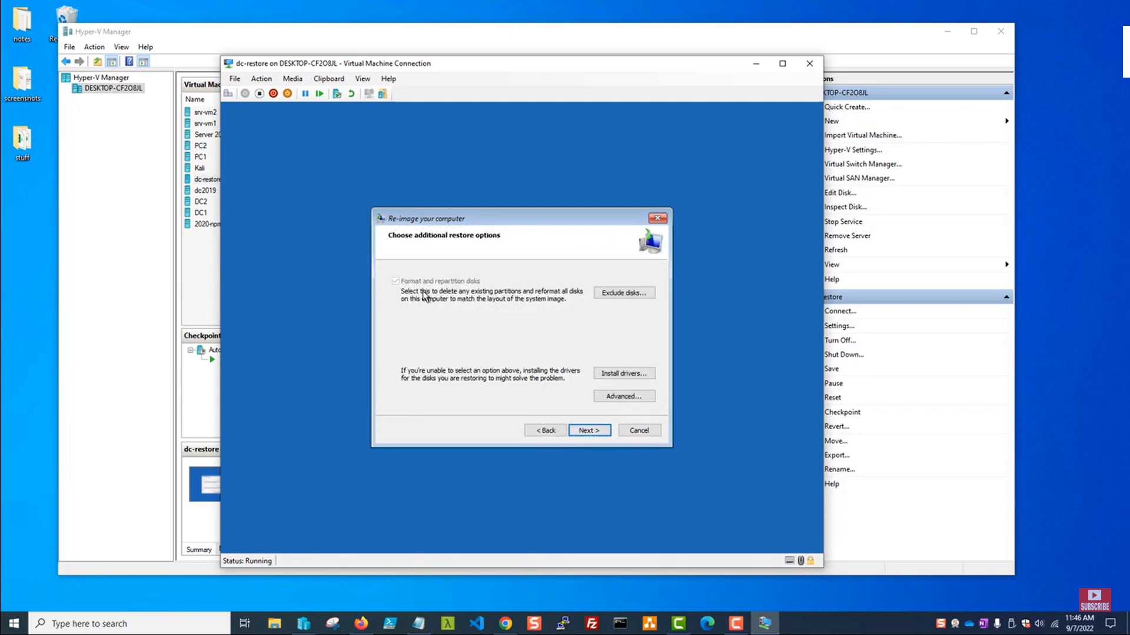
{"action": "left_click", "coordinate": [589, 431]}
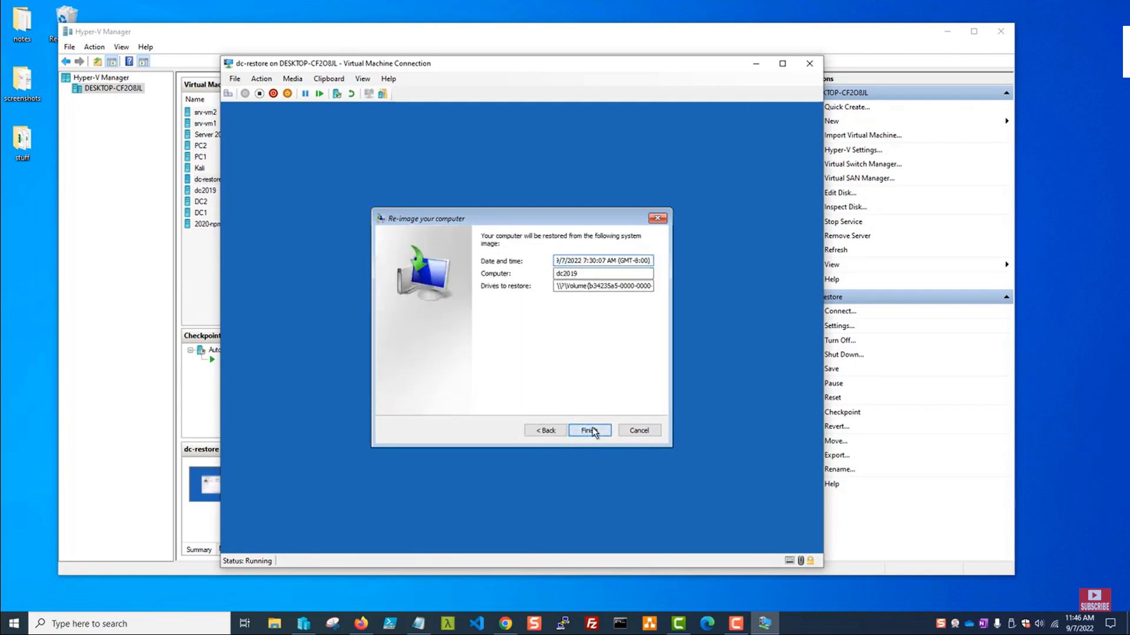
{"action": "left_click", "coordinate": [589, 431]}
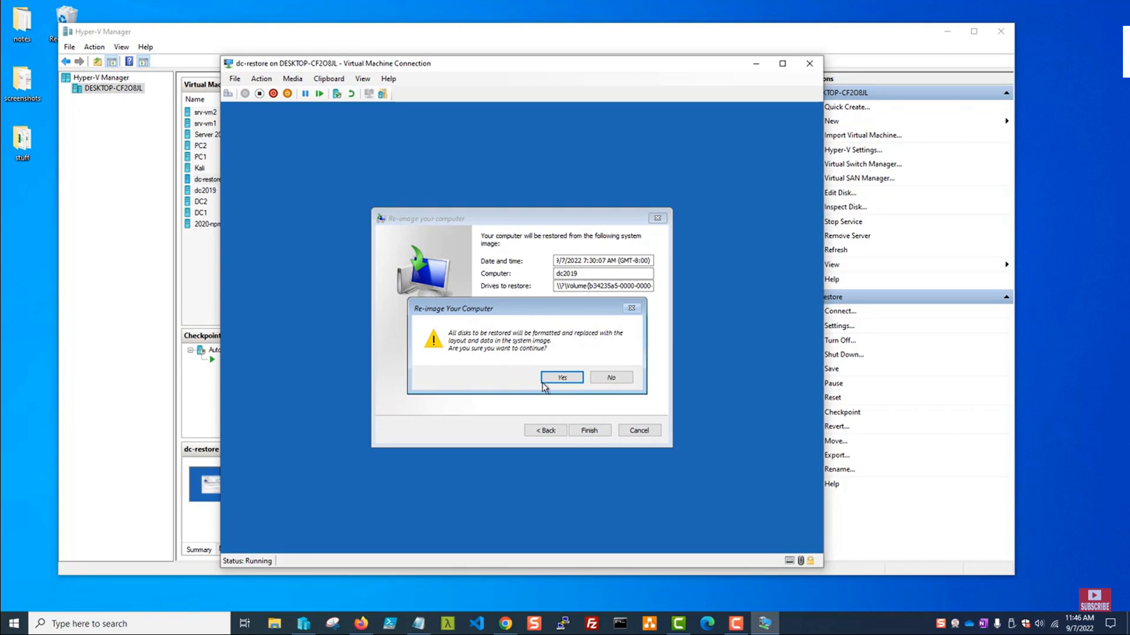
{"action": "left_click", "coordinate": [562, 378]}
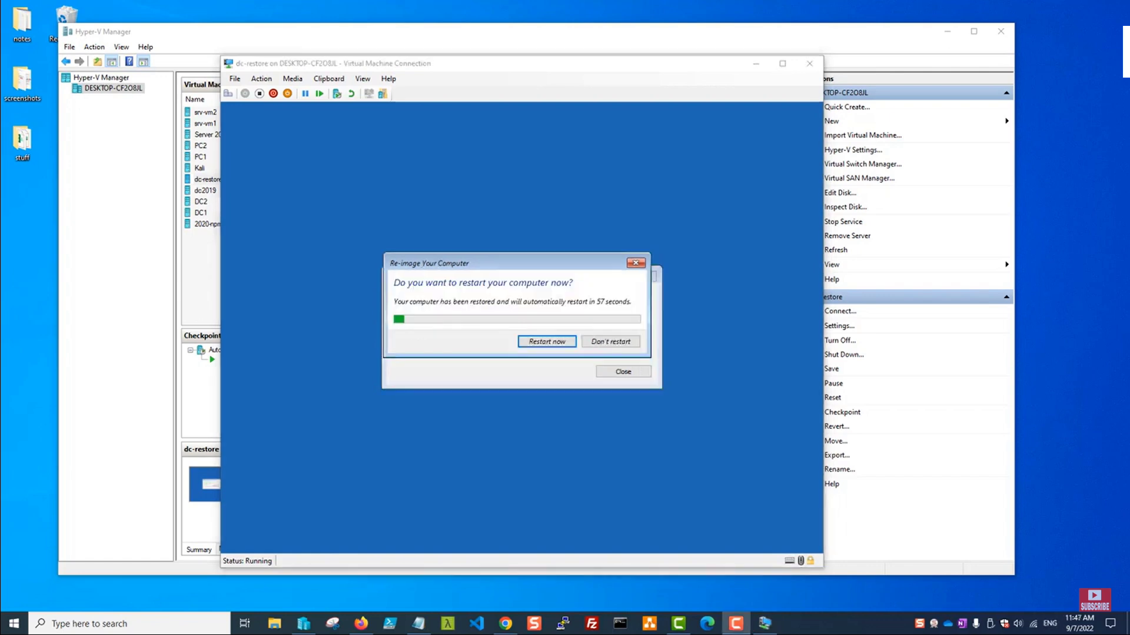
Restart the restored VM and sign in with the domain administrator password.
{"action": "left_click", "coordinate": [482, 342]}
{"action": "left_click", "coordinate": [531, 340]}
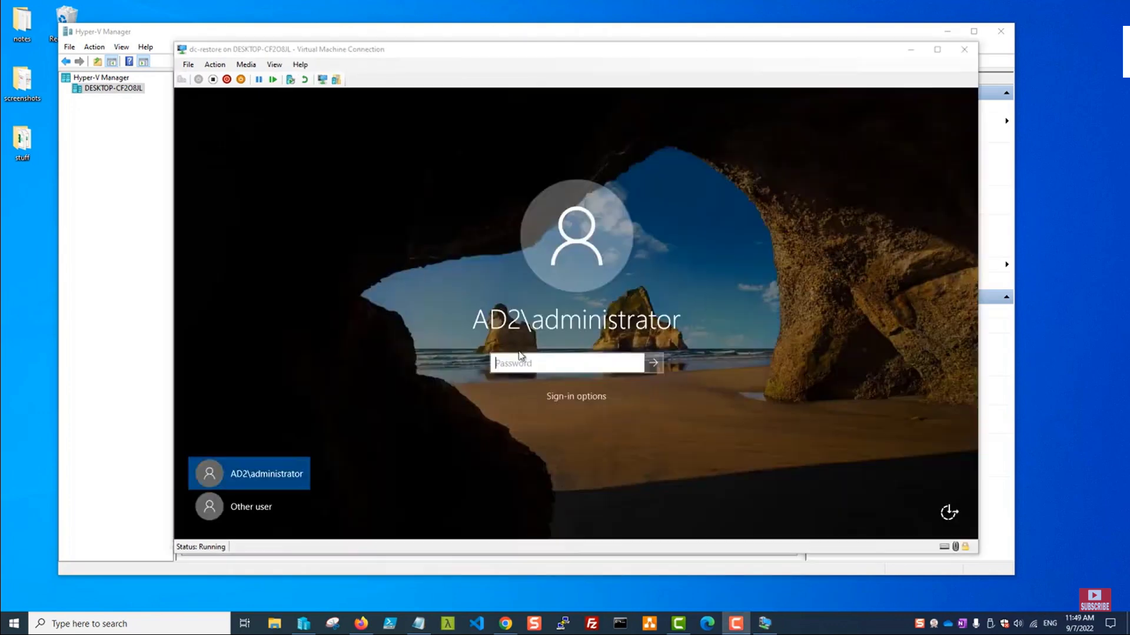
{"action": "left_click", "coordinate": [535, 362]}
{"action": "type", "text": "****"}
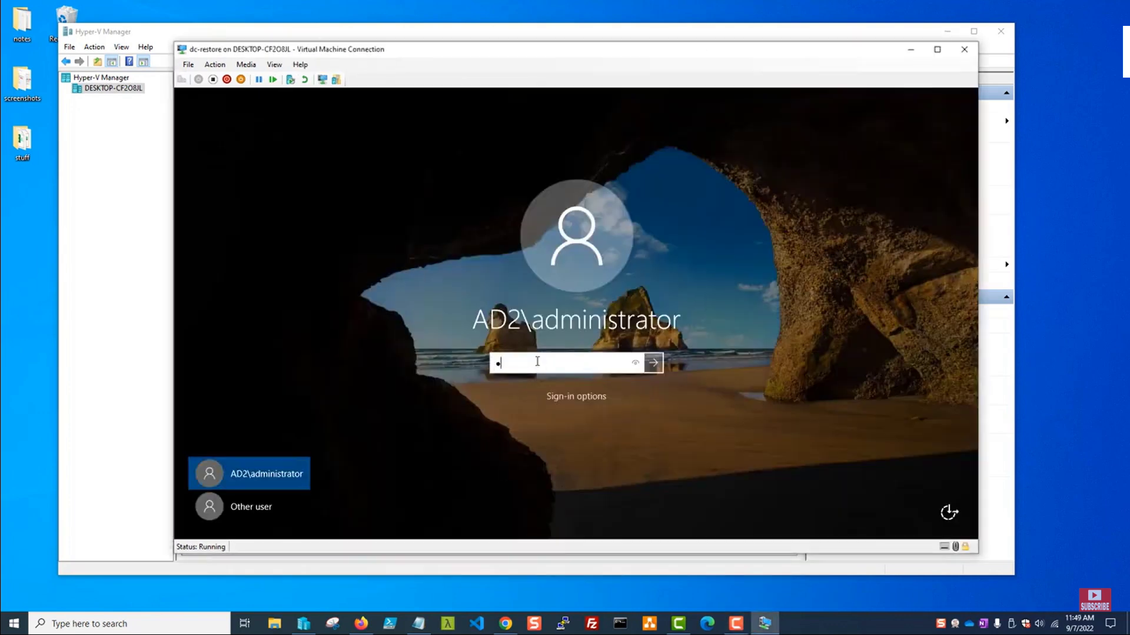
{"action": "type", "text": "**********"}
{"action": "key", "text": "Return"}
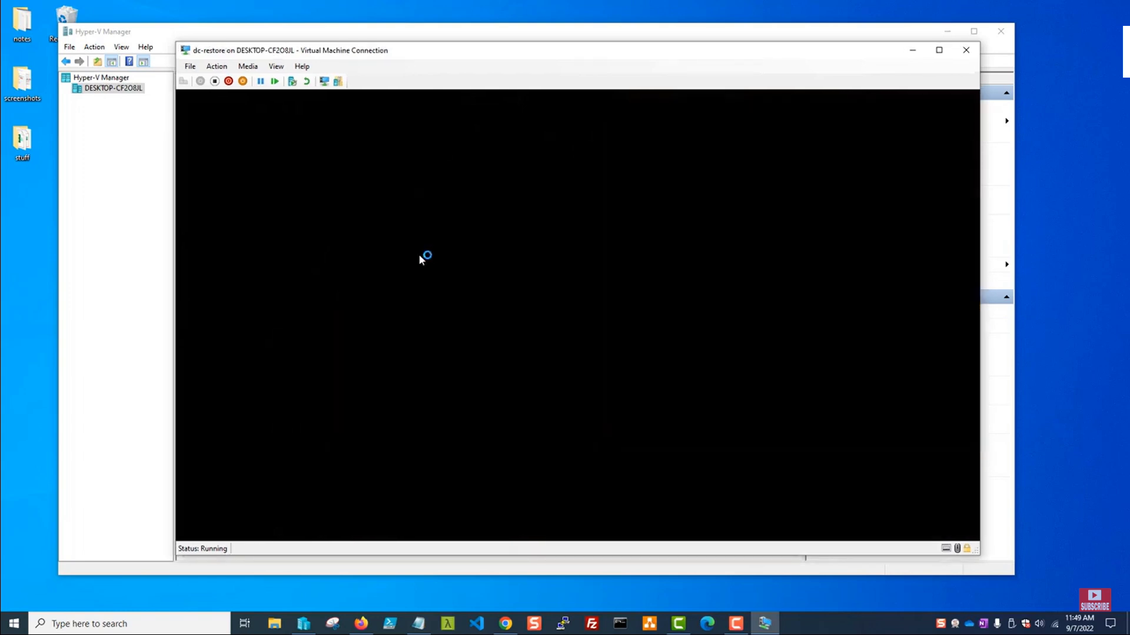
{"action": "left_click_drag", "start_coordinate": [411, 50], "coordinate": [385, 50]}
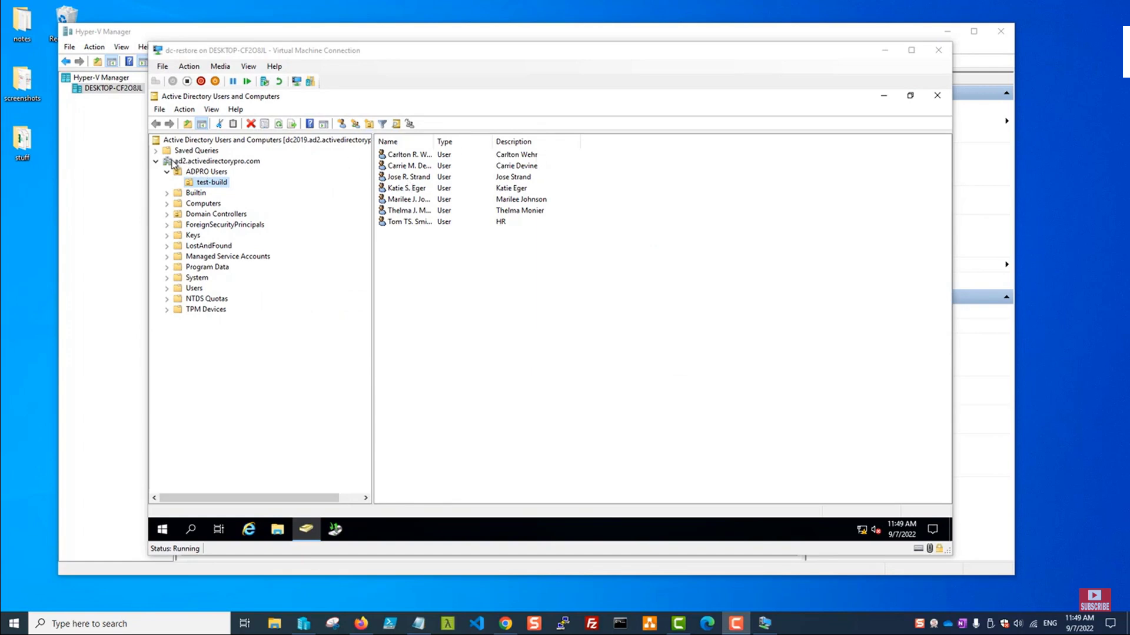
View the ad2.activedirectorypro.com containers, then close Active Directory Users and Computers.
{"action": "left_click", "coordinate": [175, 163]}
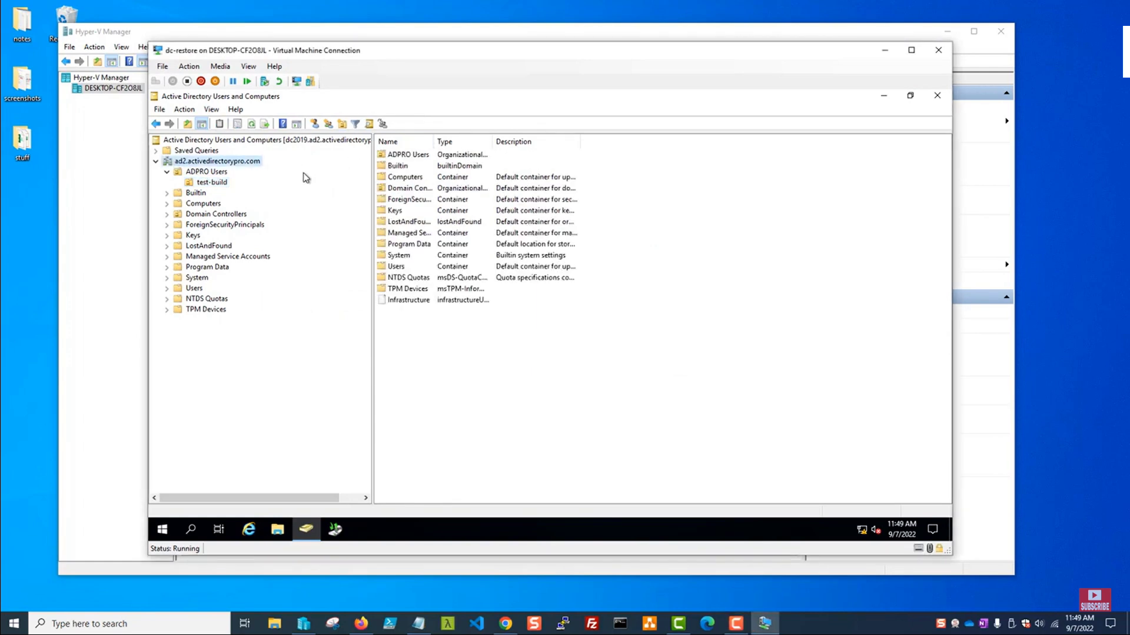
{"action": "left_click", "coordinate": [936, 96]}
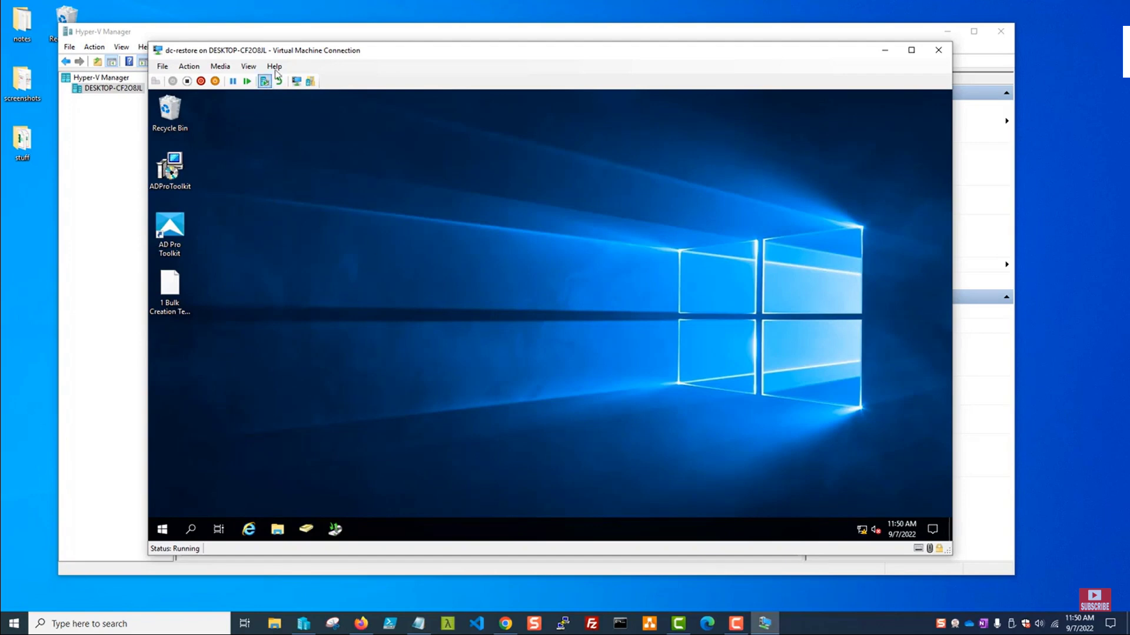
{"action": "left_click_drag", "start_coordinate": [289, 51], "coordinate": [300, 52]}
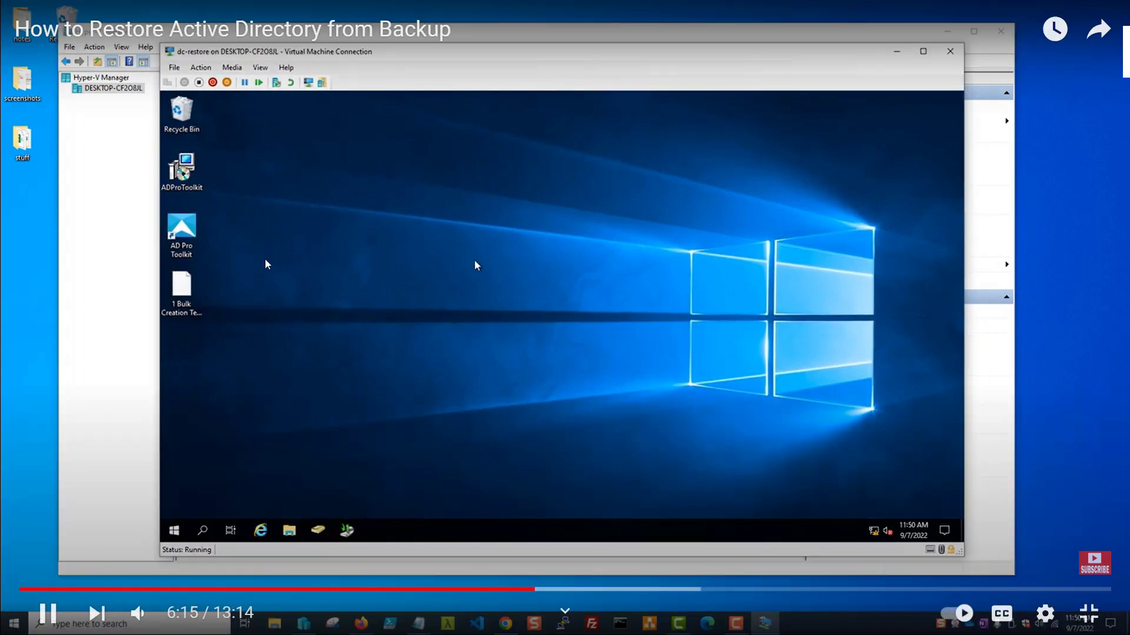
{"action": "left_click", "coordinate": [552, 352]}
{"action": "key", "text": "Escape"}
{"action": "left_click", "coordinate": [778, 617]}
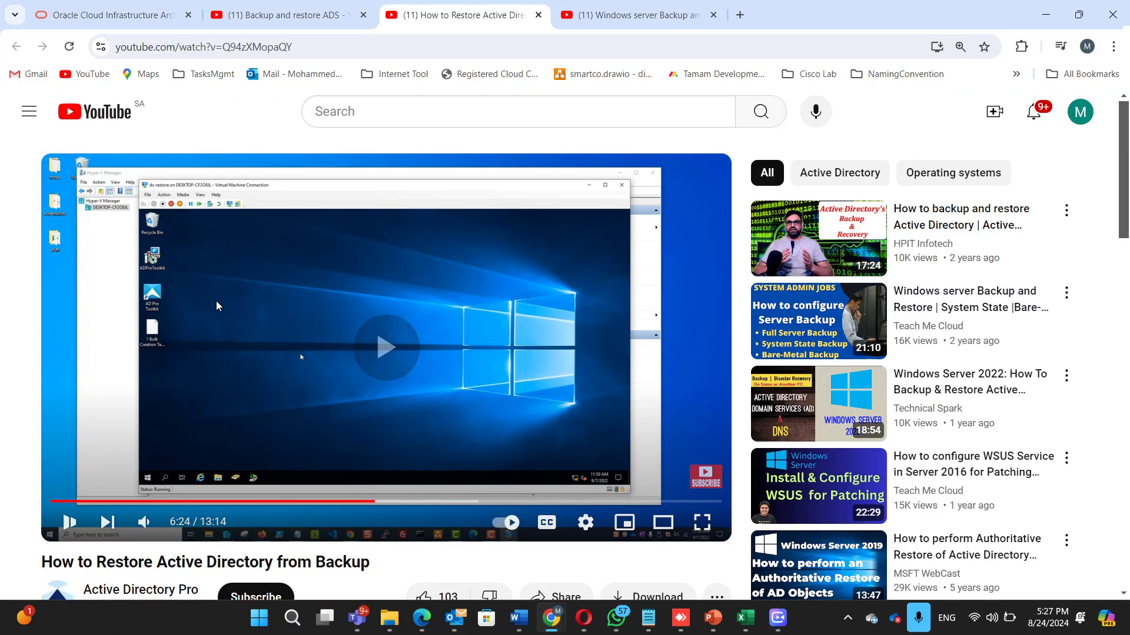
{"action": "double_click", "coordinate": [216, 304]}
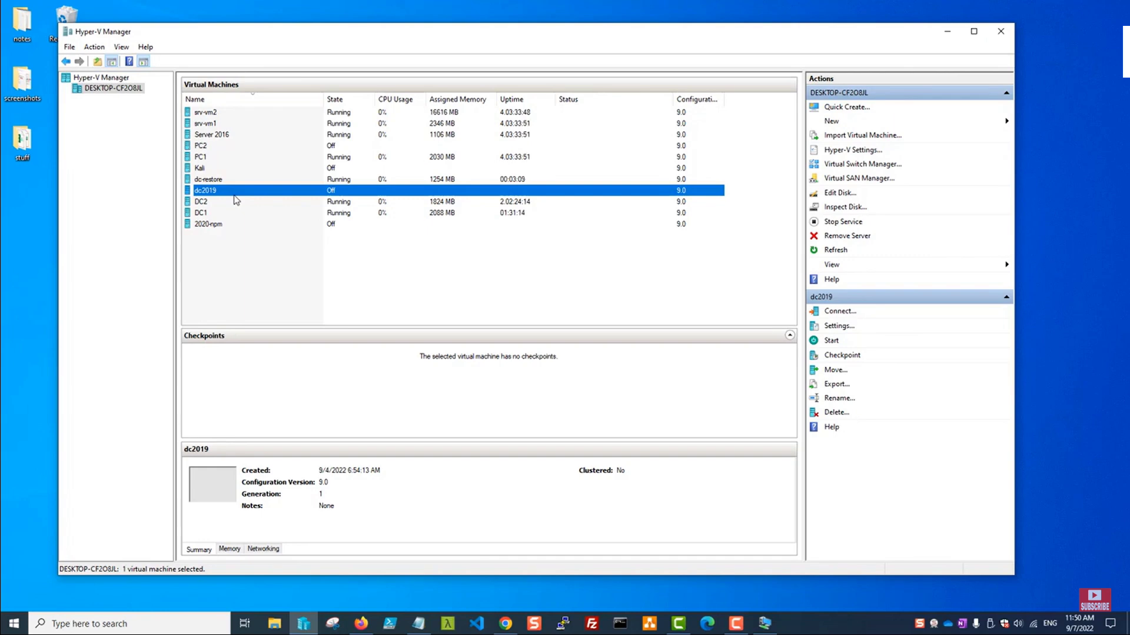
Check dc2019's settings for the attached backup.vhdx hard drive and cancel without changes.
{"action": "mouse_move", "coordinate": [415, 330]}
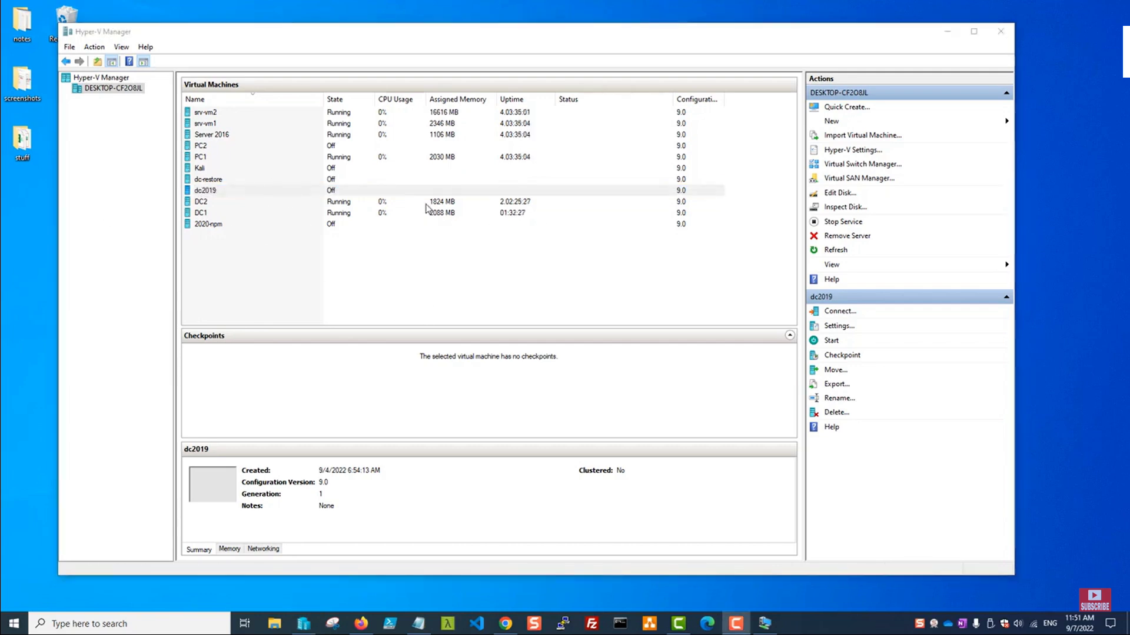
{"action": "right_click", "coordinate": [215, 193]}
{"action": "left_click", "coordinate": [229, 217]}
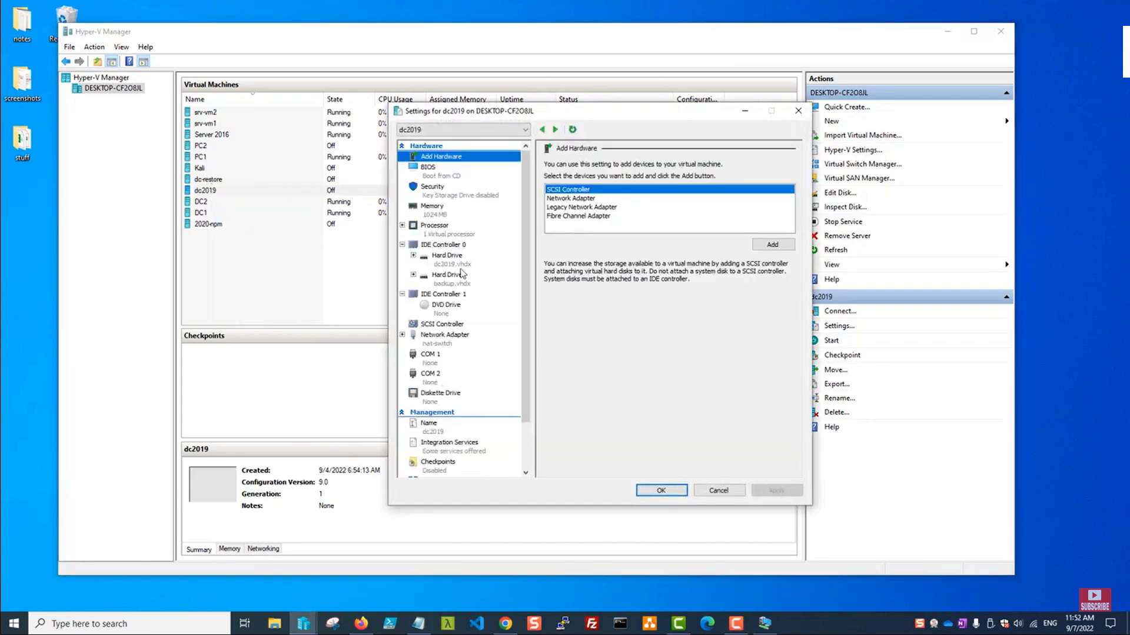
{"action": "left_click", "coordinate": [450, 274]}
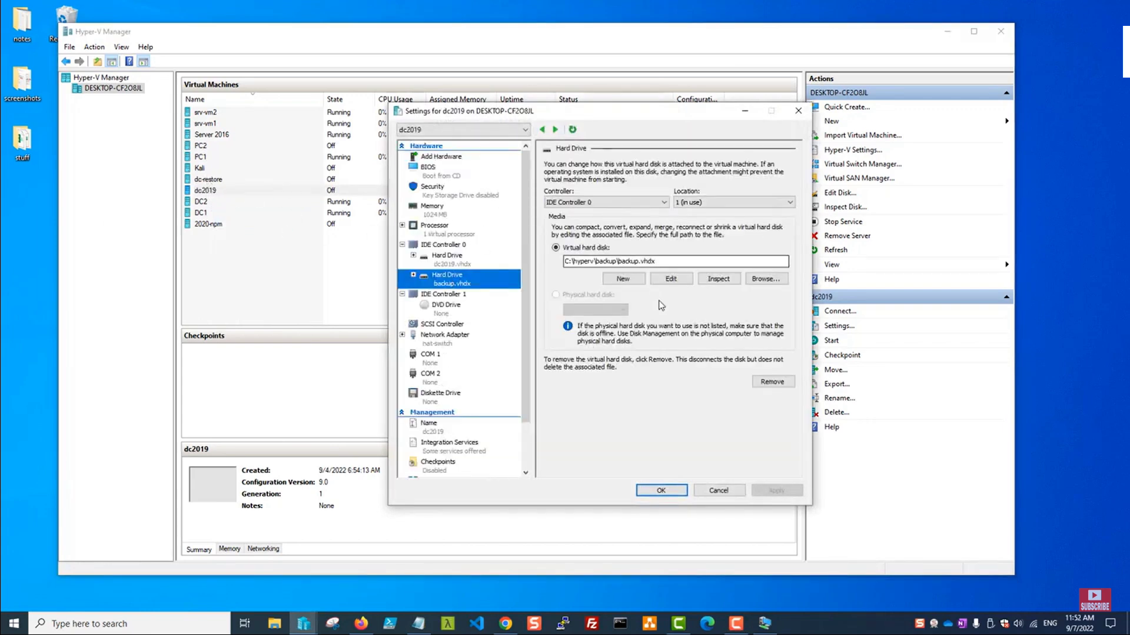
{"action": "left_click", "coordinate": [718, 490]}
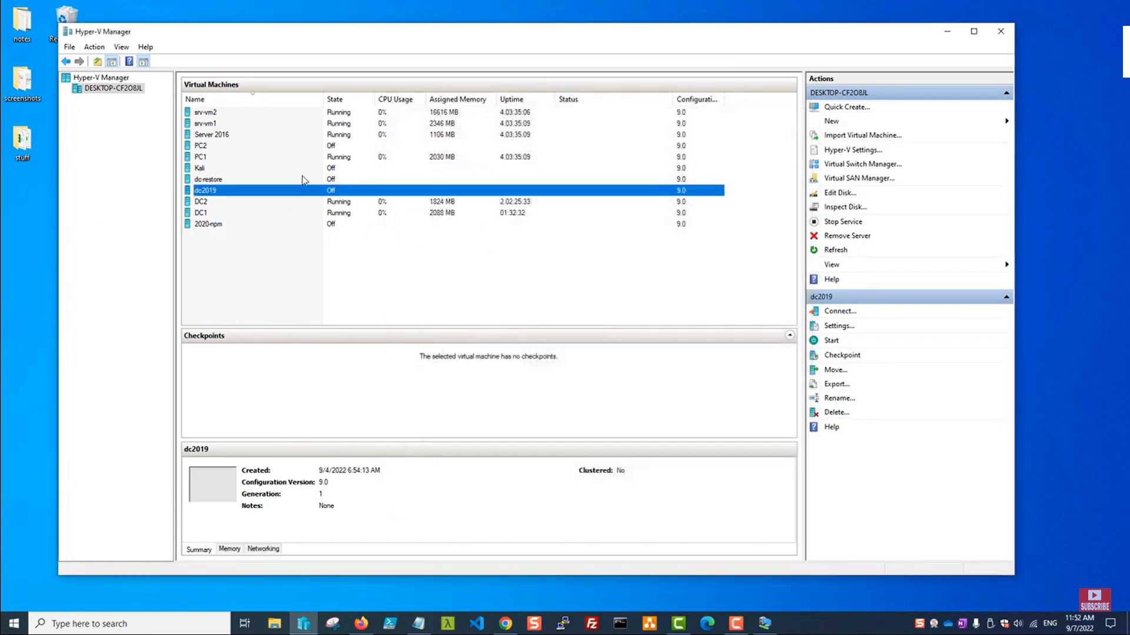
Connect to and start dc2019, choosing Directory Services Repair Mode at the boot menu.
{"action": "right_click", "coordinate": [224, 193]}
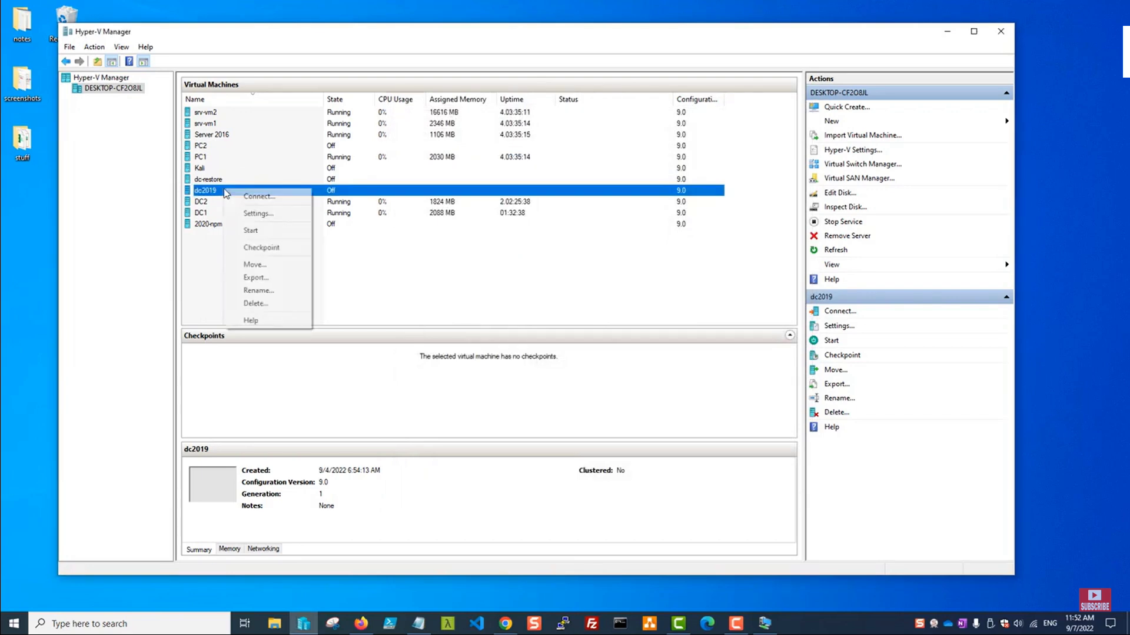
{"action": "left_click", "coordinate": [258, 196]}
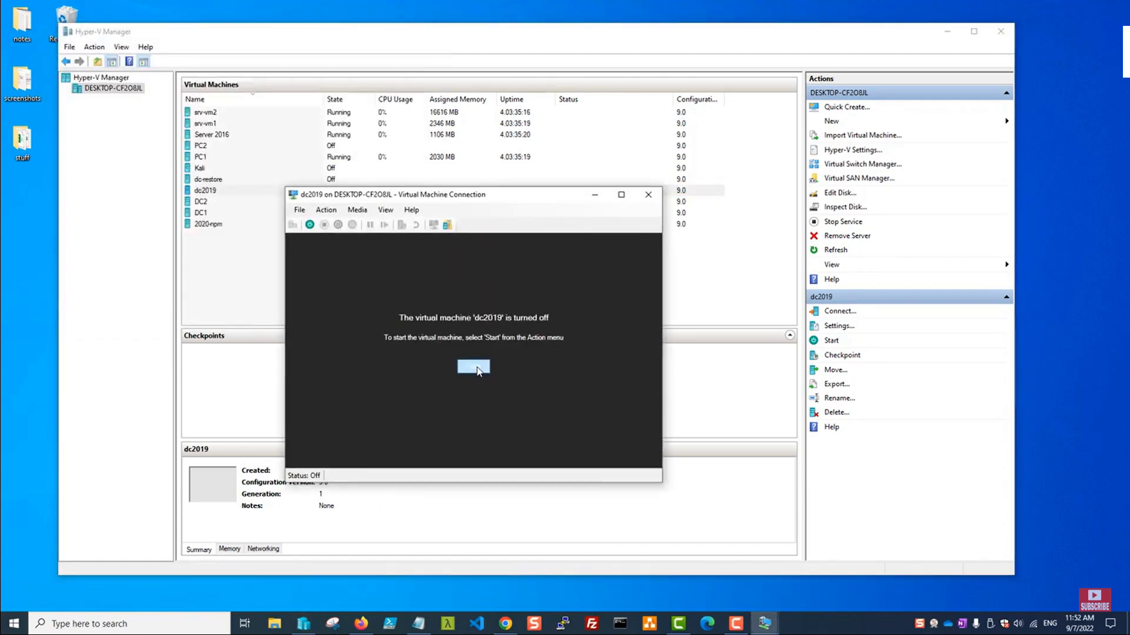
{"action": "left_click", "coordinate": [476, 368]}
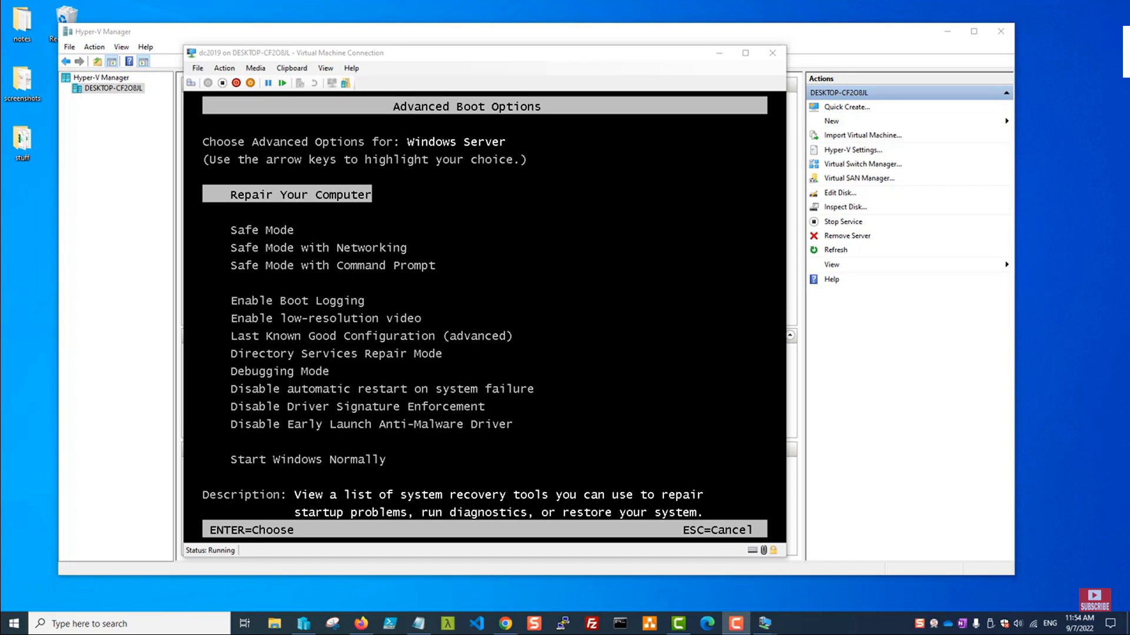
{"action": "left_click", "coordinate": [485, 317]}
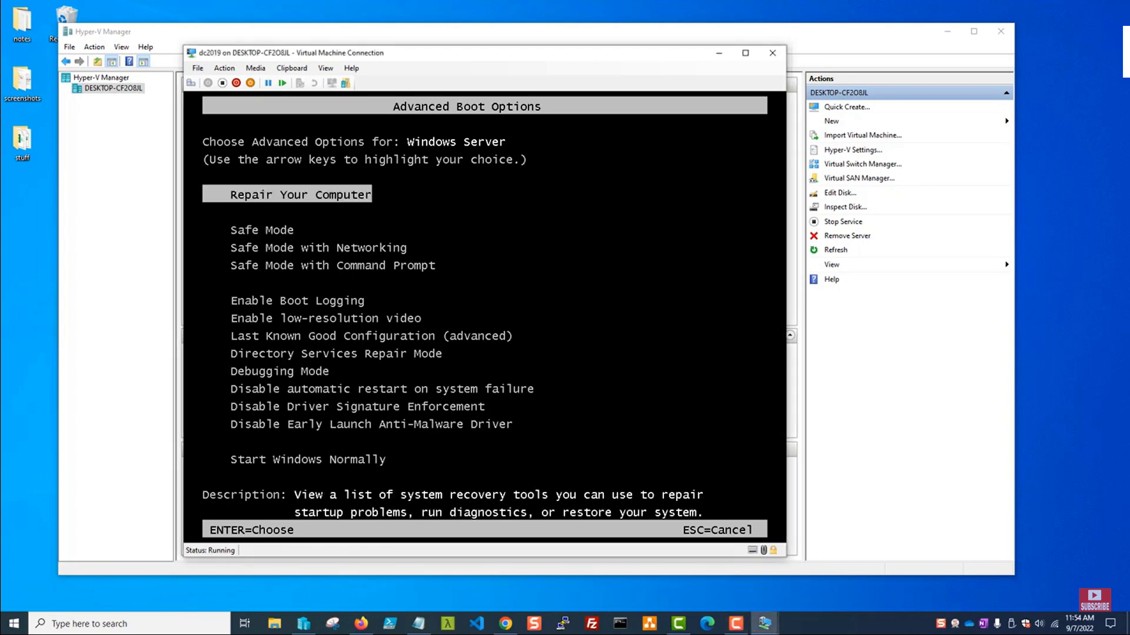
{"action": "key", "text": "Down"}
{"action": "key", "text": "Down"}
{"action": "key", "text": "Down"}
{"action": "key", "text": "Down"}
{"action": "key", "text": "Down"}
{"action": "key", "text": "Down"}
{"action": "key", "text": "Down"}
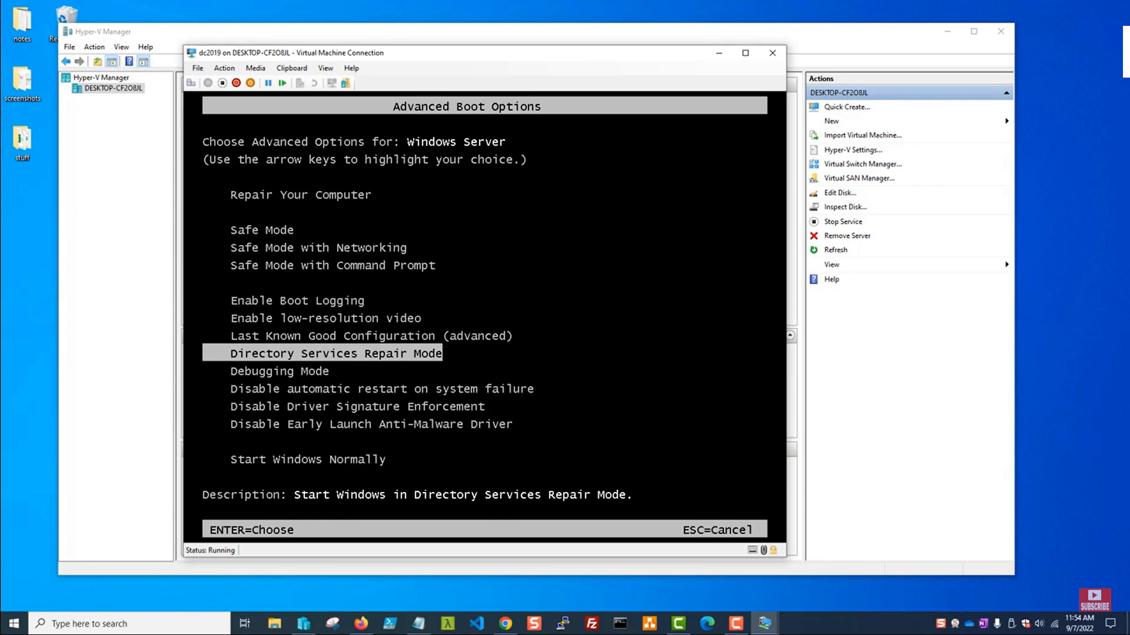
{"action": "key", "text": "Return"}
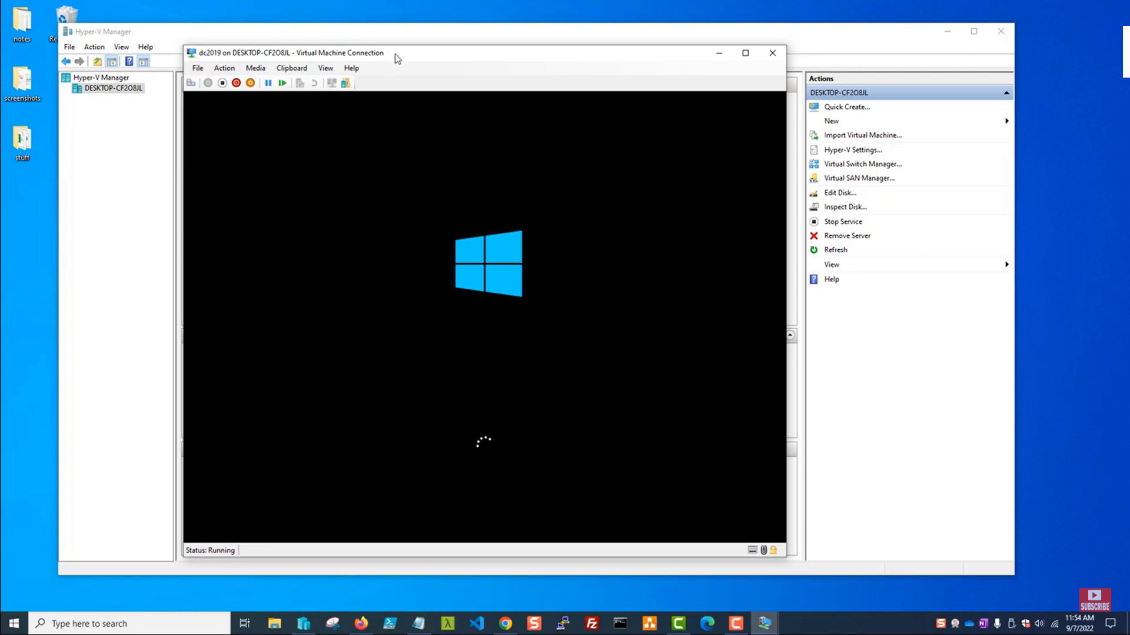
Sign in to dc2019 under Other user as .\administrator with the DSRM password.
{"action": "left_click_drag", "start_coordinate": [395, 57], "coordinate": [454, 65]}
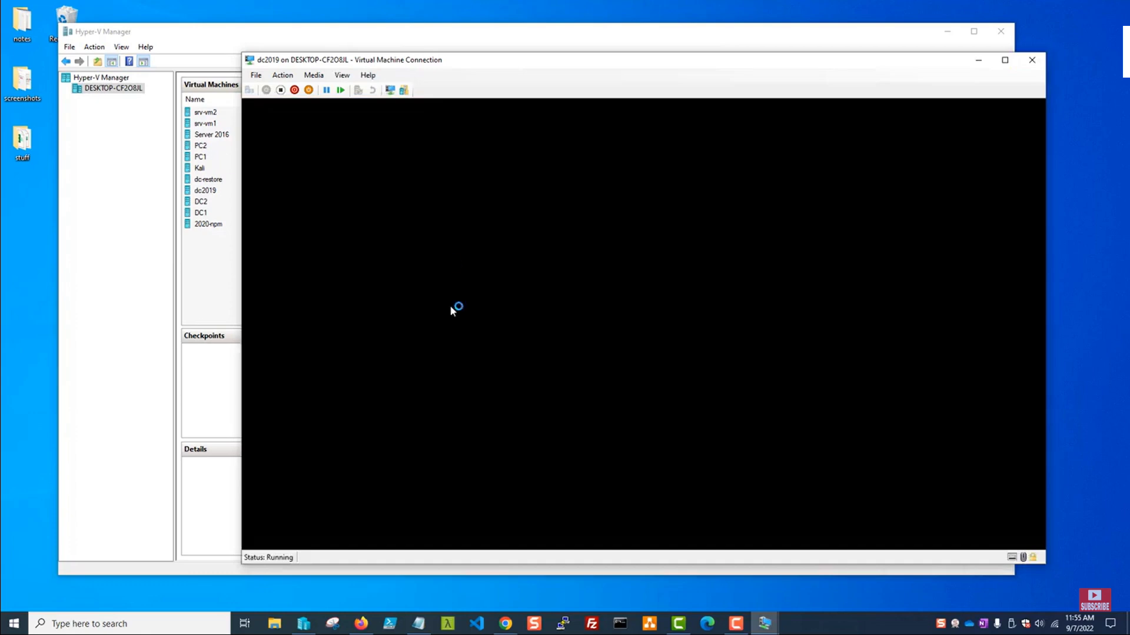
{"action": "left_click_drag", "start_coordinate": [539, 63], "coordinate": [443, 53]}
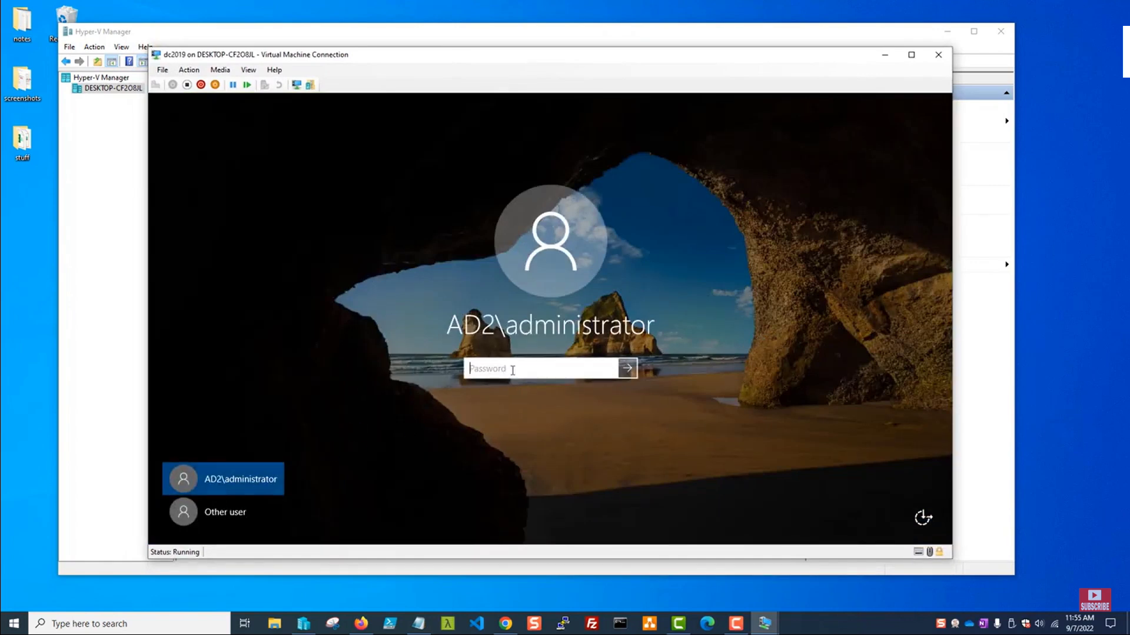
{"action": "left_click", "coordinate": [246, 510]}
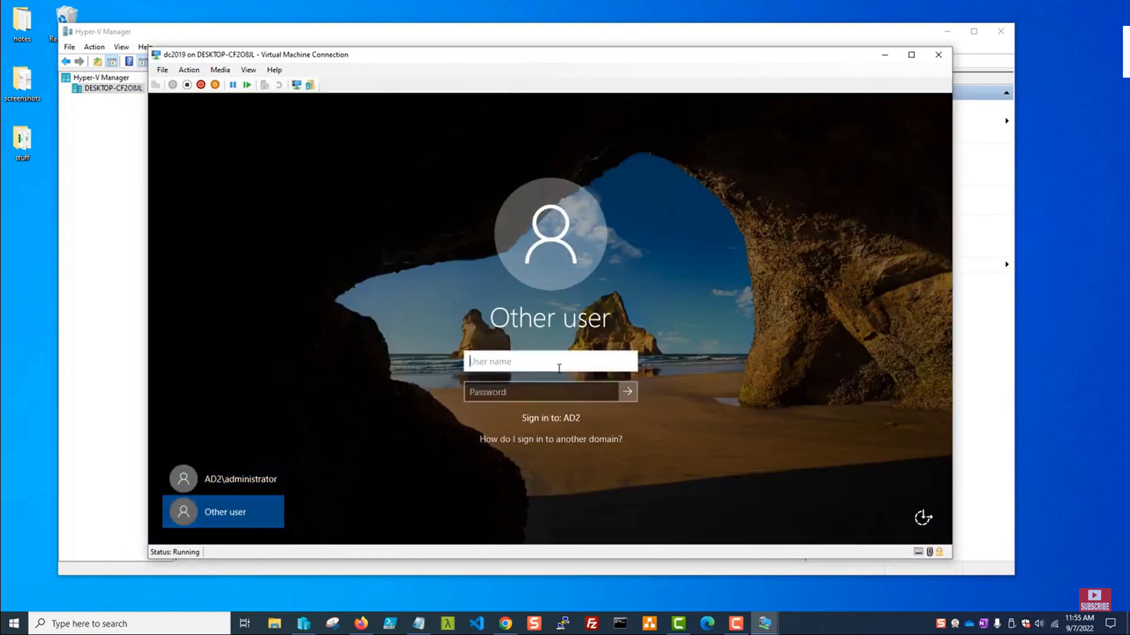
{"action": "type", "text": "administrtor"}
{"action": "key", "text": "Tab"}
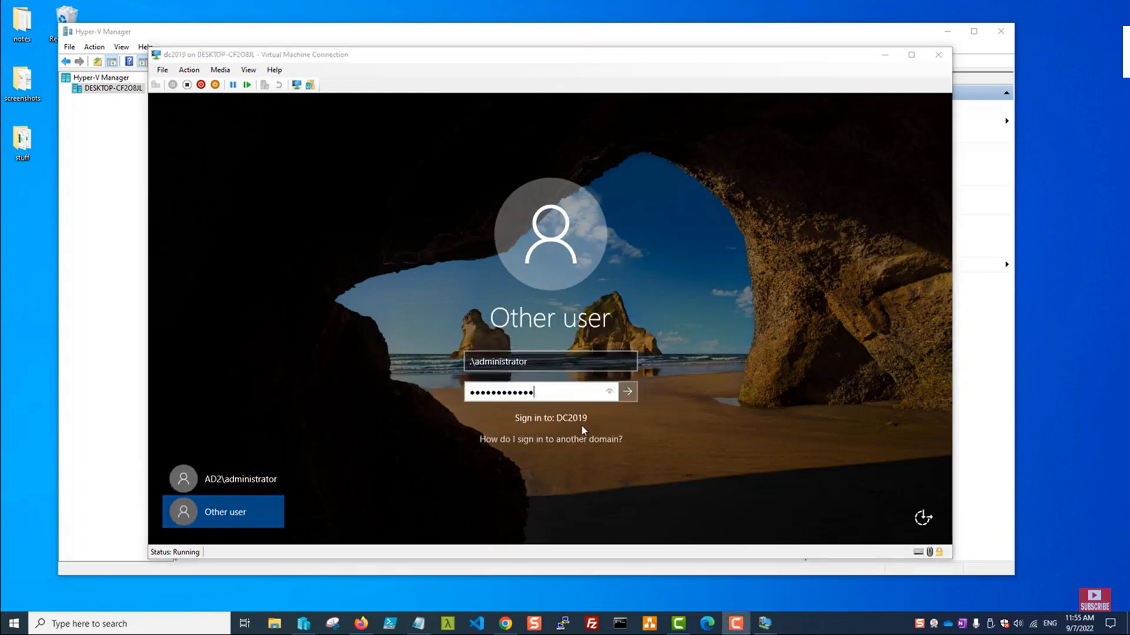
{"action": "left_click", "coordinate": [633, 399]}
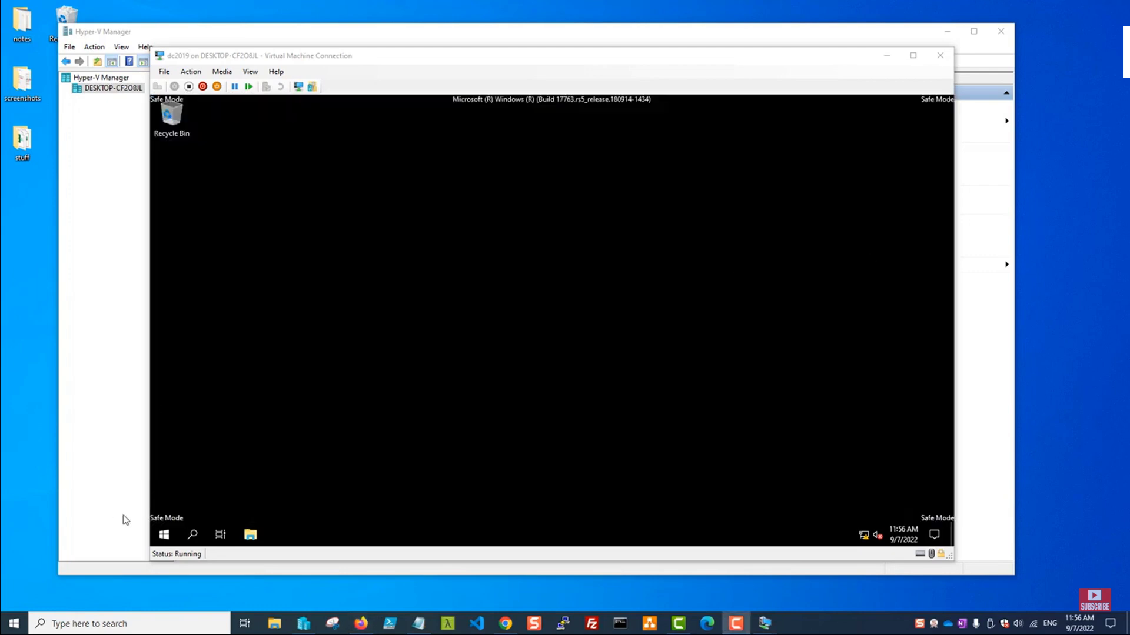
Launch Windows Server Backup from Start > Windows Accessories and start Recover from Local Backup.
{"action": "left_click", "coordinate": [169, 535]}
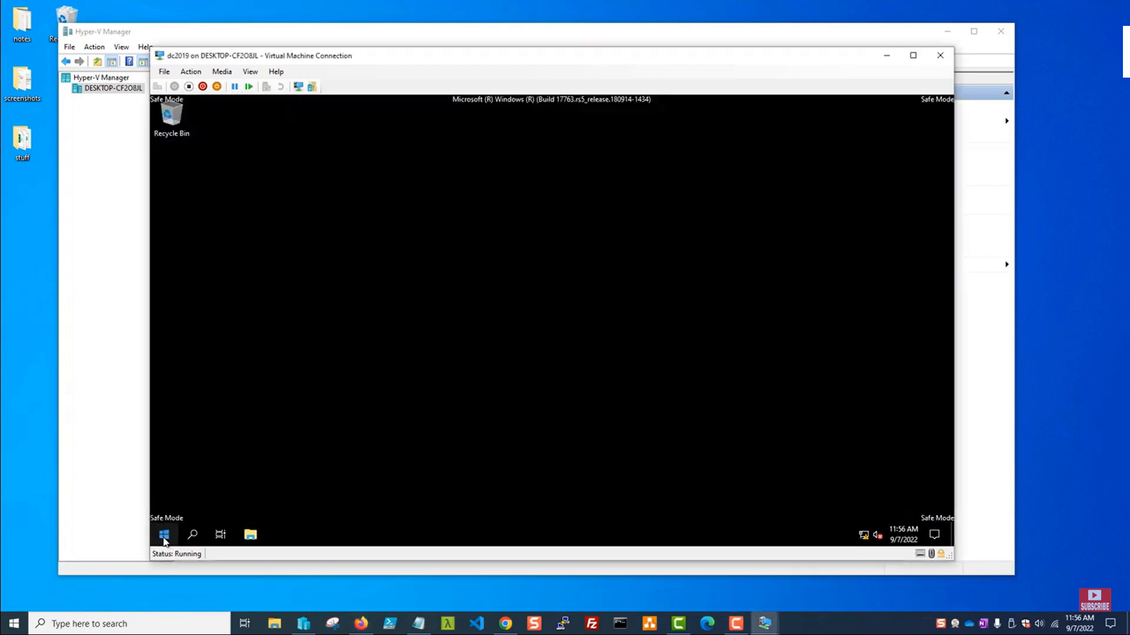
{"action": "left_click", "coordinate": [165, 539]}
{"action": "left_click", "coordinate": [165, 540]}
{"action": "left_click", "coordinate": [165, 535]}
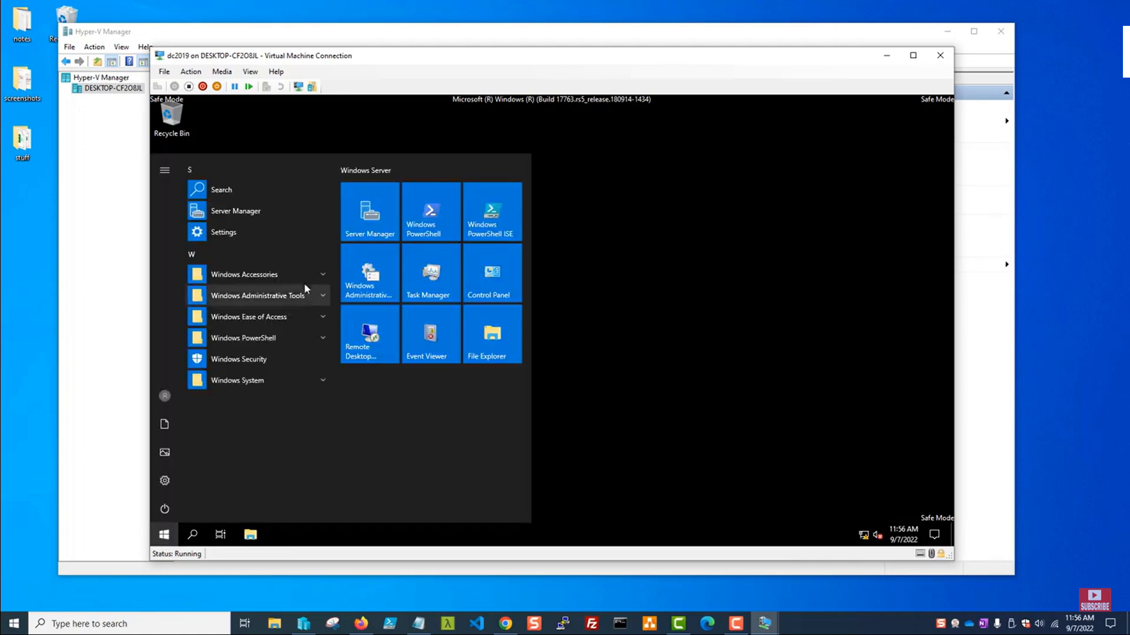
{"action": "left_click", "coordinate": [305, 275]}
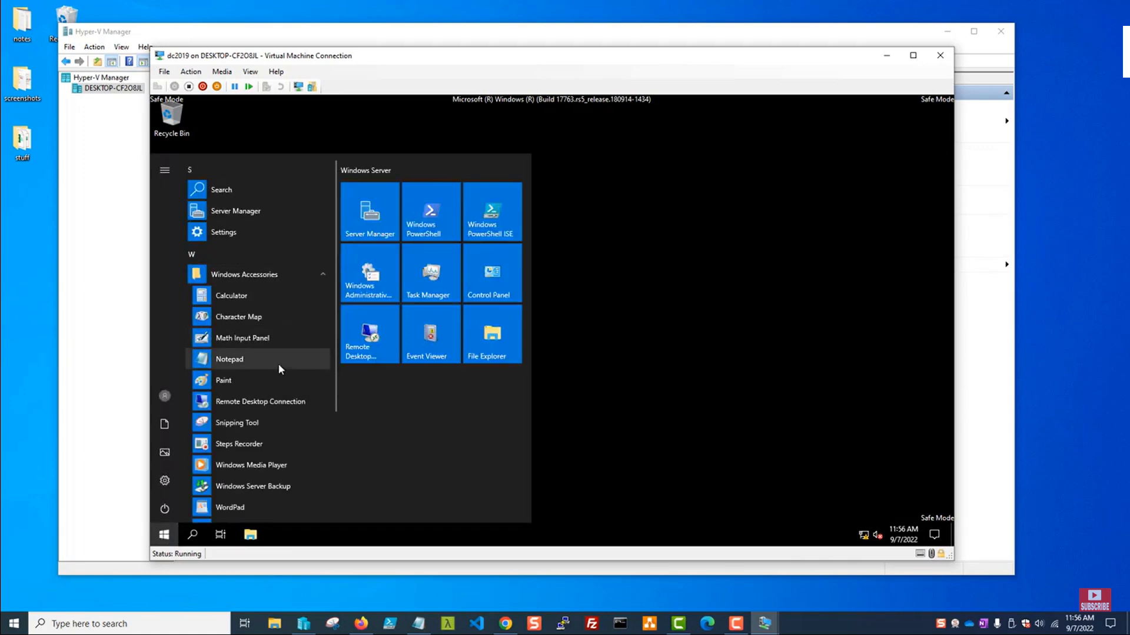
{"action": "scroll", "coordinate": [278, 364], "scroll_direction": "down", "scroll_amount": 2}
{"action": "left_click", "coordinate": [253, 433]}
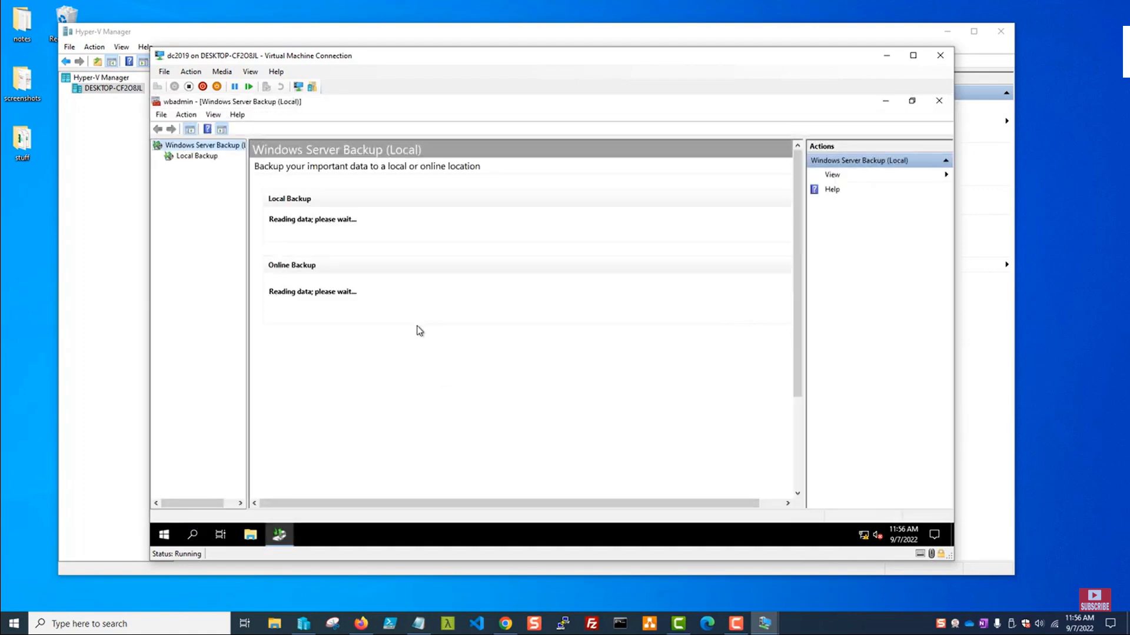
{"action": "left_click", "coordinate": [193, 160]}
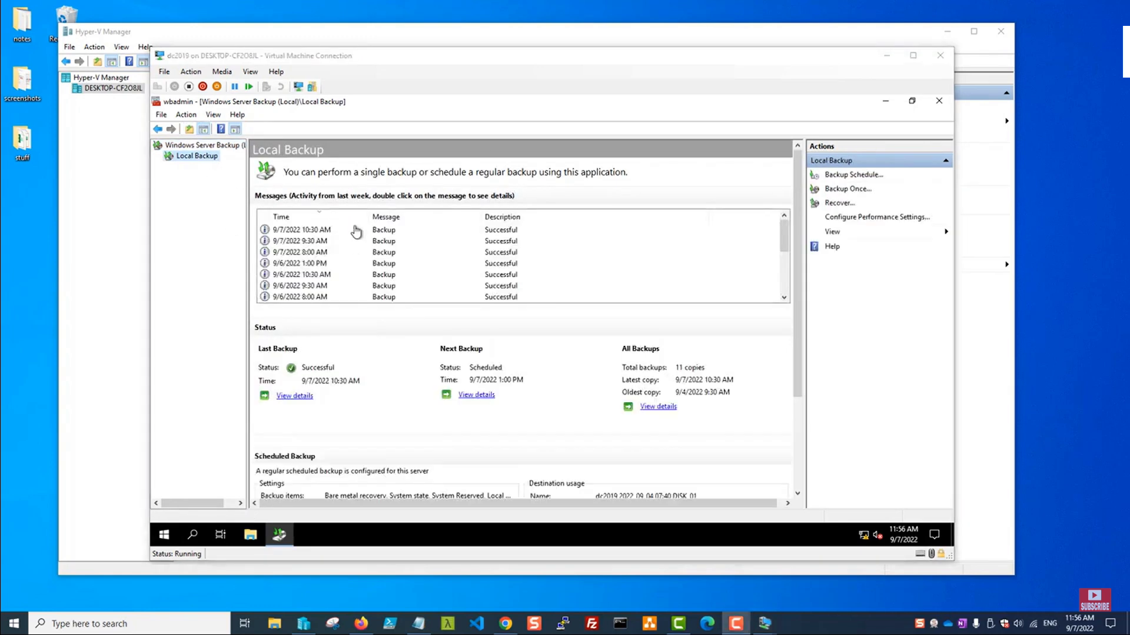
{"action": "left_click", "coordinate": [839, 203]}
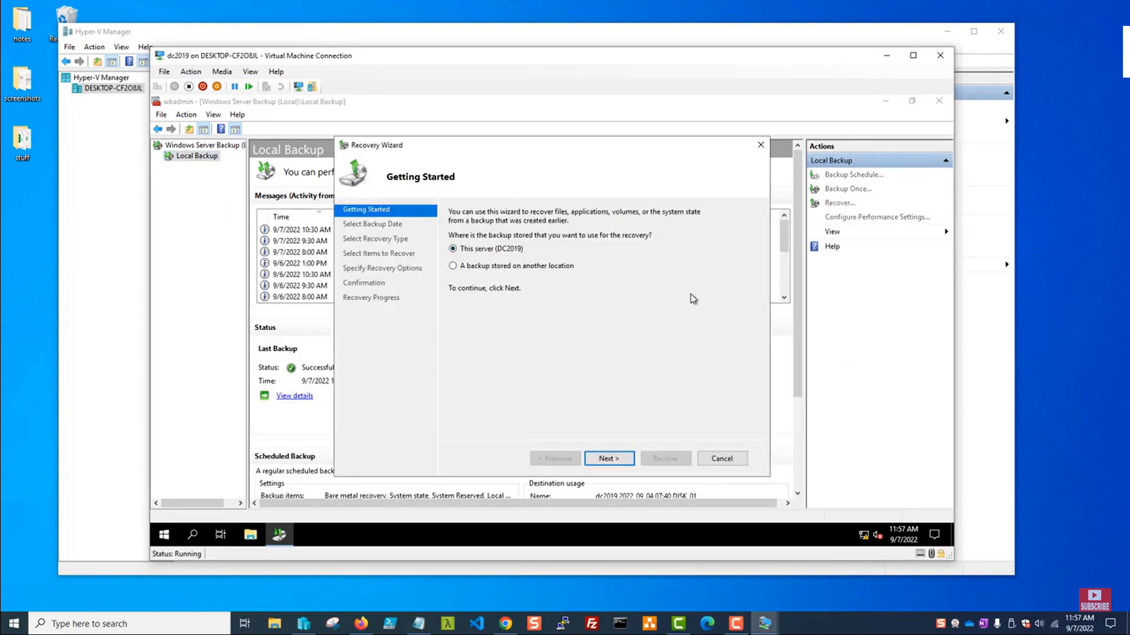
In the Recovery Wizard, keep the 9/7/2022 10:30 AM backup and choose System state recovery.
{"action": "left_click", "coordinate": [611, 460]}
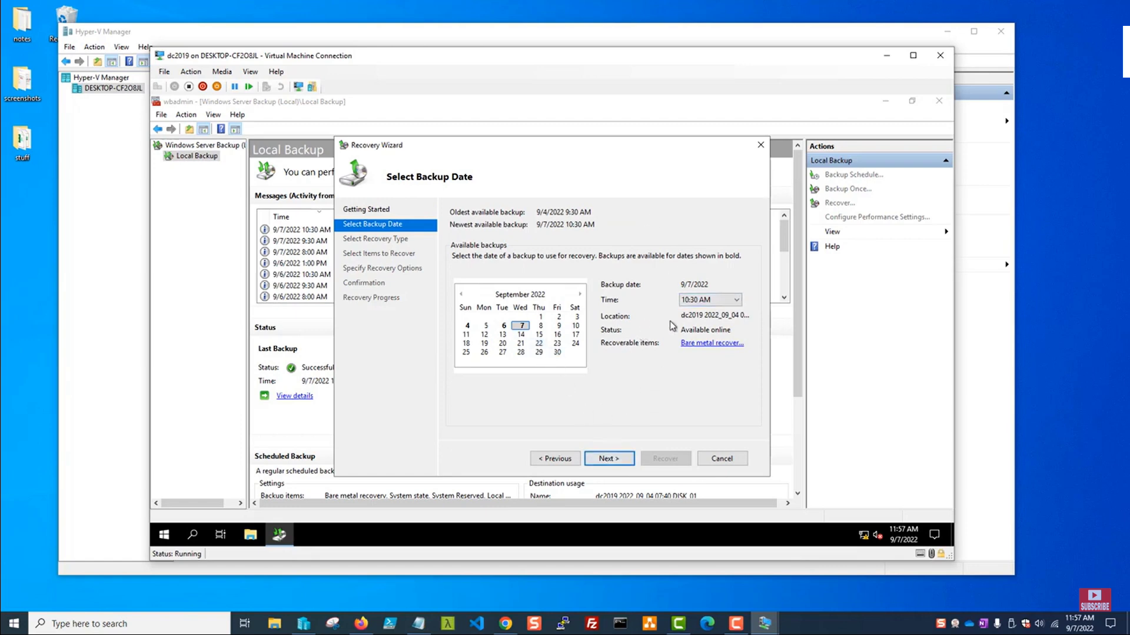
{"action": "left_click", "coordinate": [736, 300]}
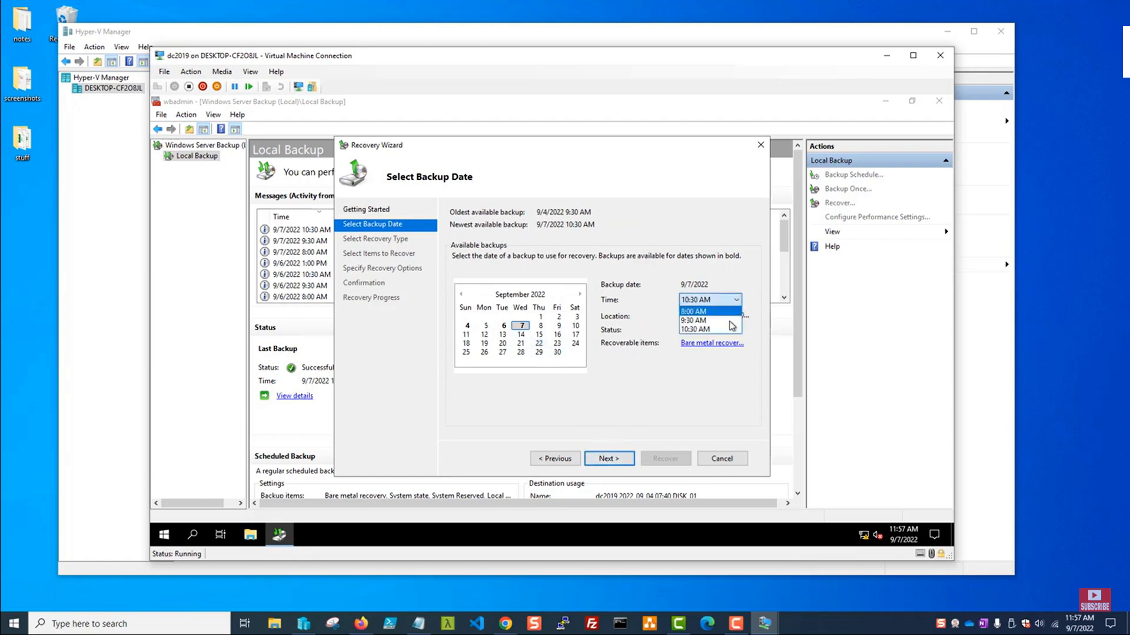
{"action": "left_click", "coordinate": [646, 226]}
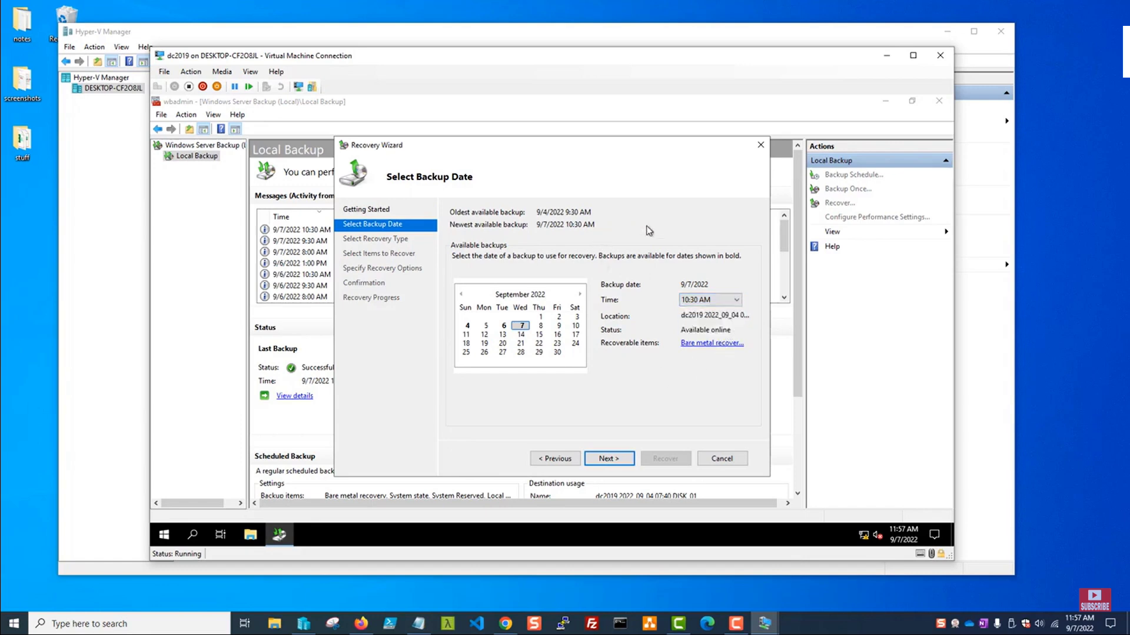
{"action": "left_click", "coordinate": [601, 460]}
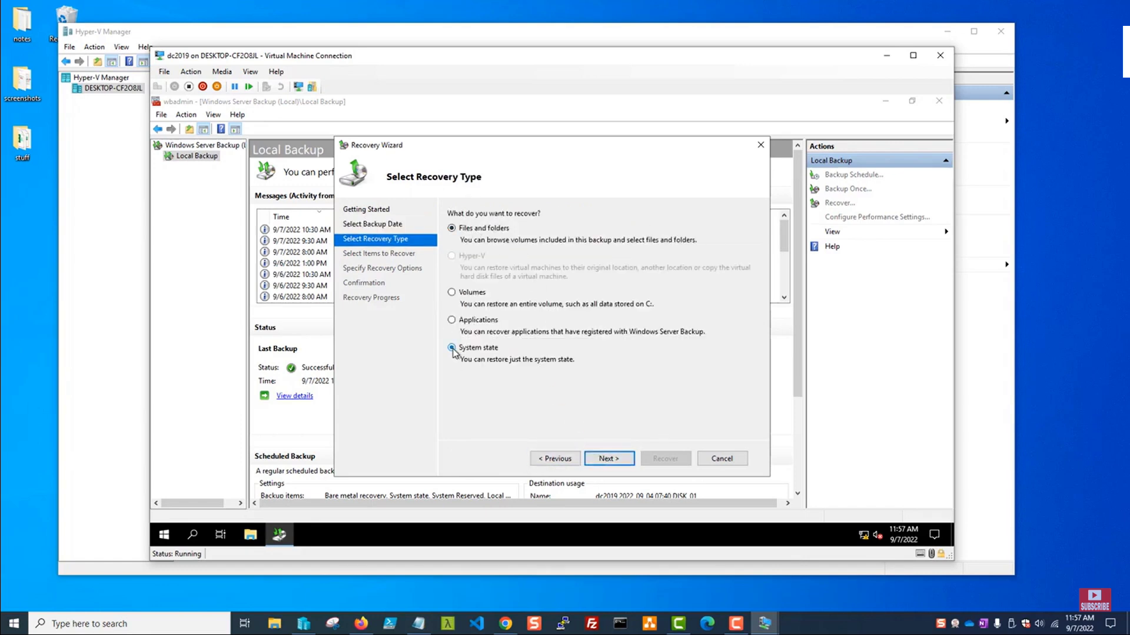
{"action": "left_click", "coordinate": [452, 347]}
{"action": "left_click", "coordinate": [606, 460]}
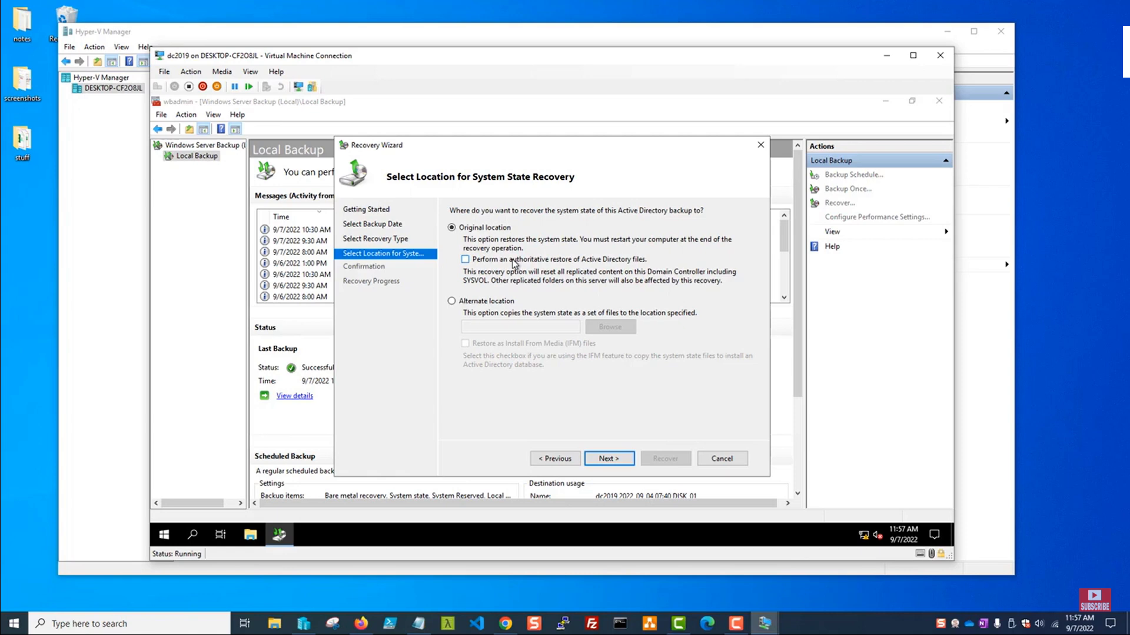
Enable 'Perform an authoritative restore of Active Directory files' for the original location and continue.
{"action": "left_click", "coordinate": [464, 259]}
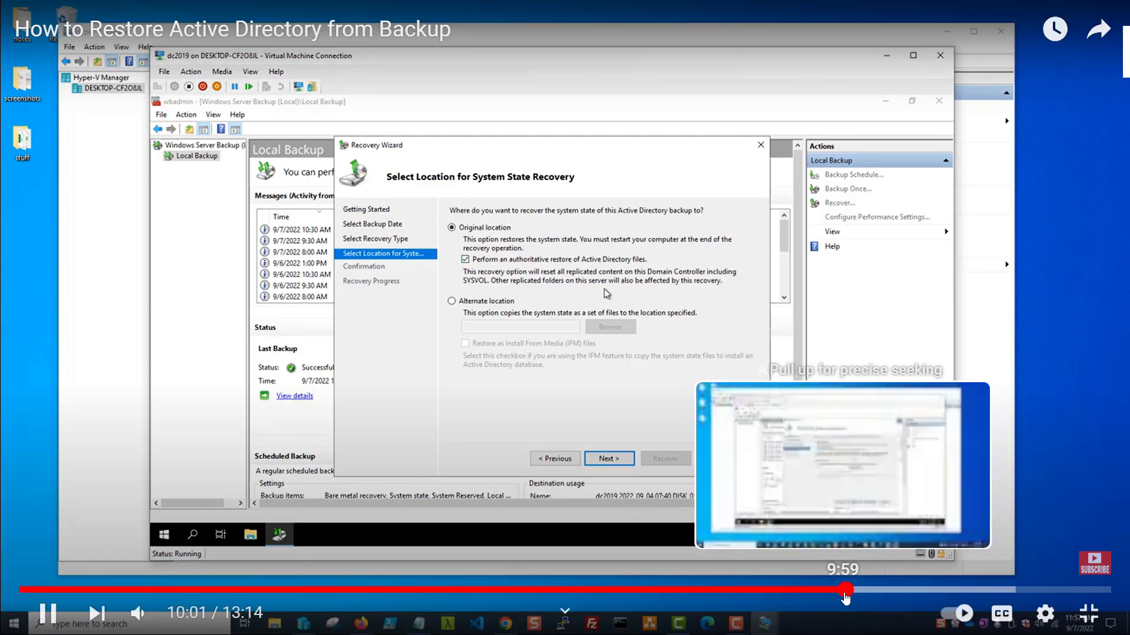
{"action": "left_click_drag", "start_coordinate": [845, 597], "coordinate": [832, 595]}
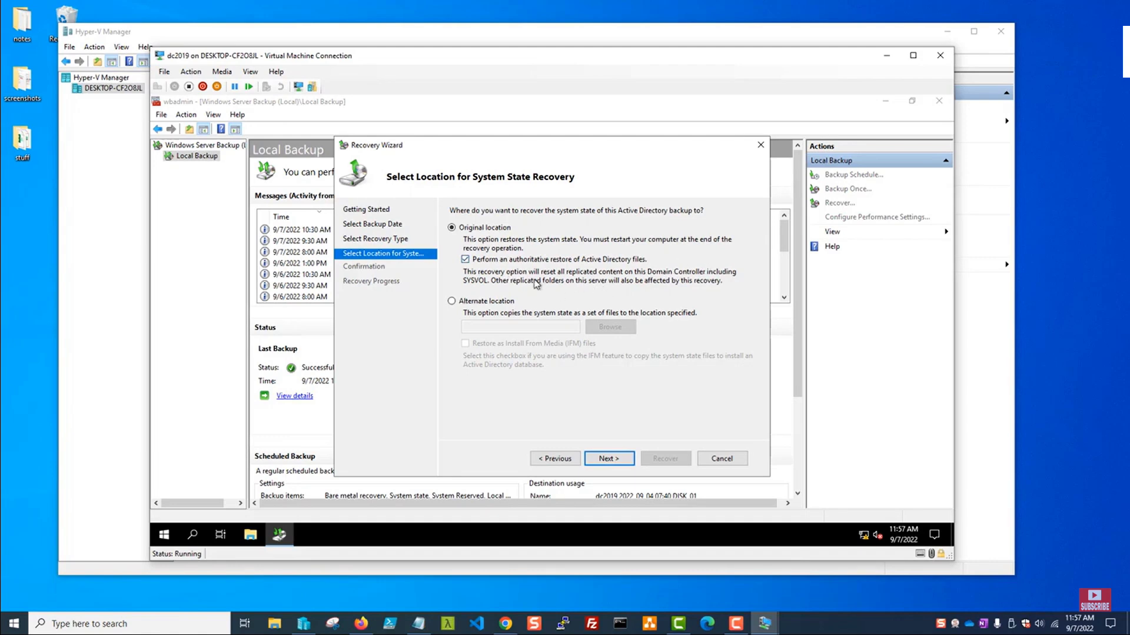
{"action": "mouse_move", "coordinate": [745, 449]}
{"action": "left_click", "coordinate": [610, 460]}
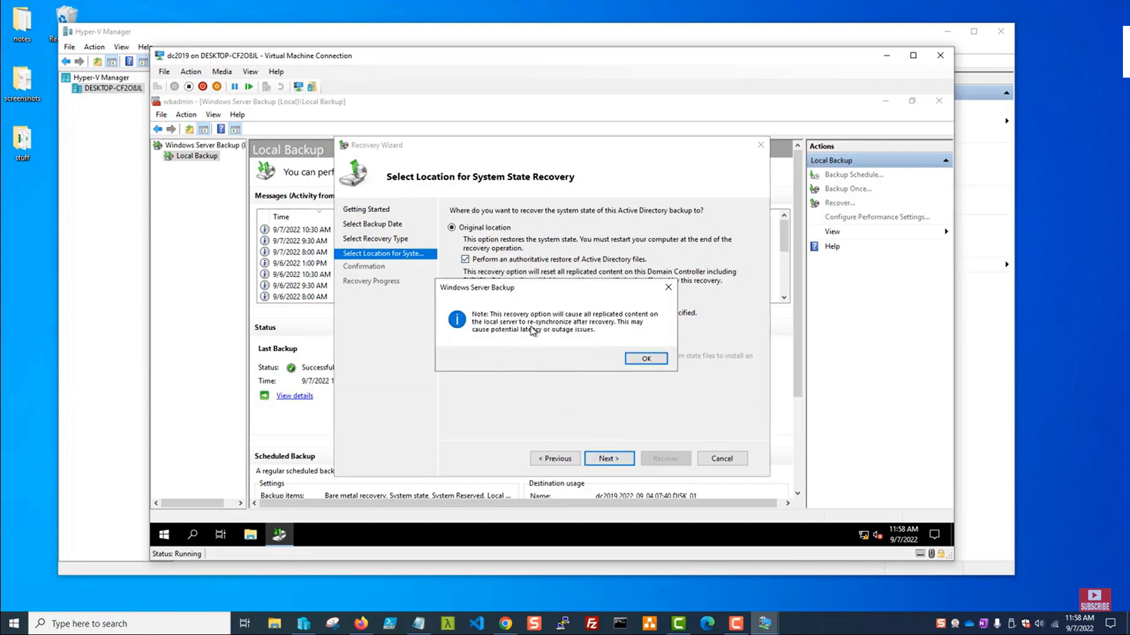
Acknowledge the replication note, enable automatic server reboot, and confirm the system state recovery.
{"action": "left_click", "coordinate": [647, 359]}
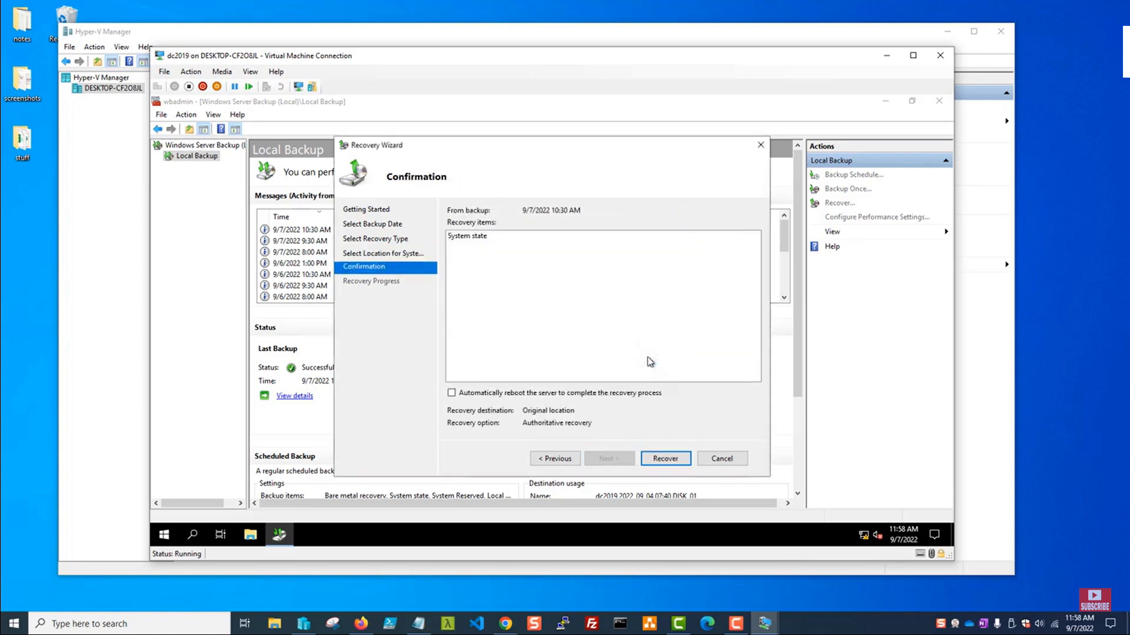
{"action": "left_click", "coordinate": [452, 393]}
{"action": "left_click", "coordinate": [666, 459]}
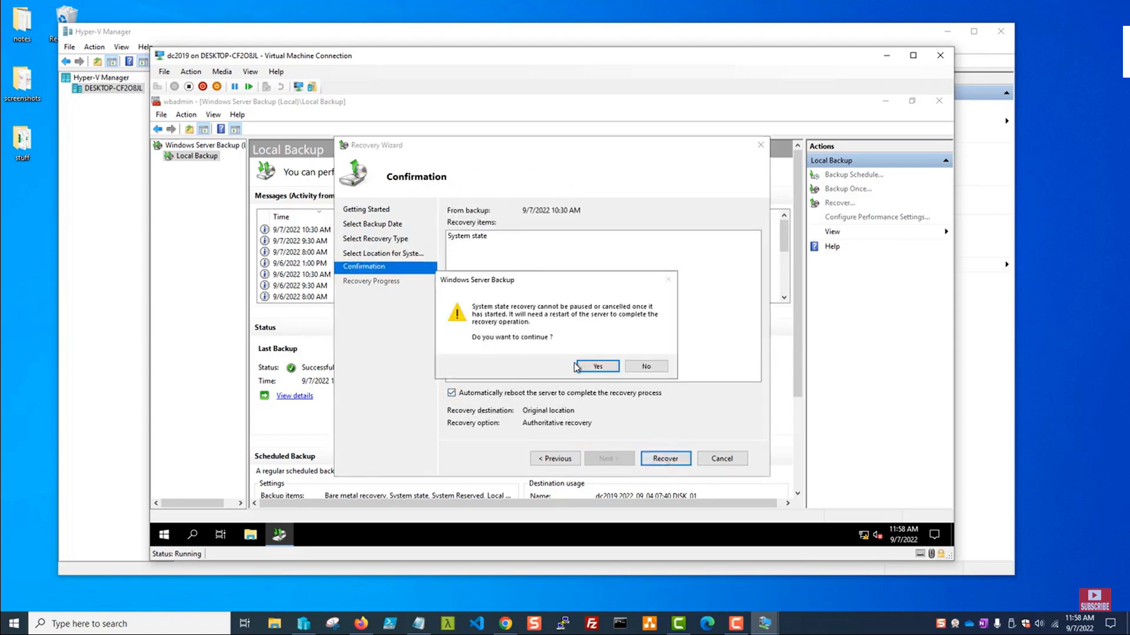
{"action": "left_click", "coordinate": [598, 367]}
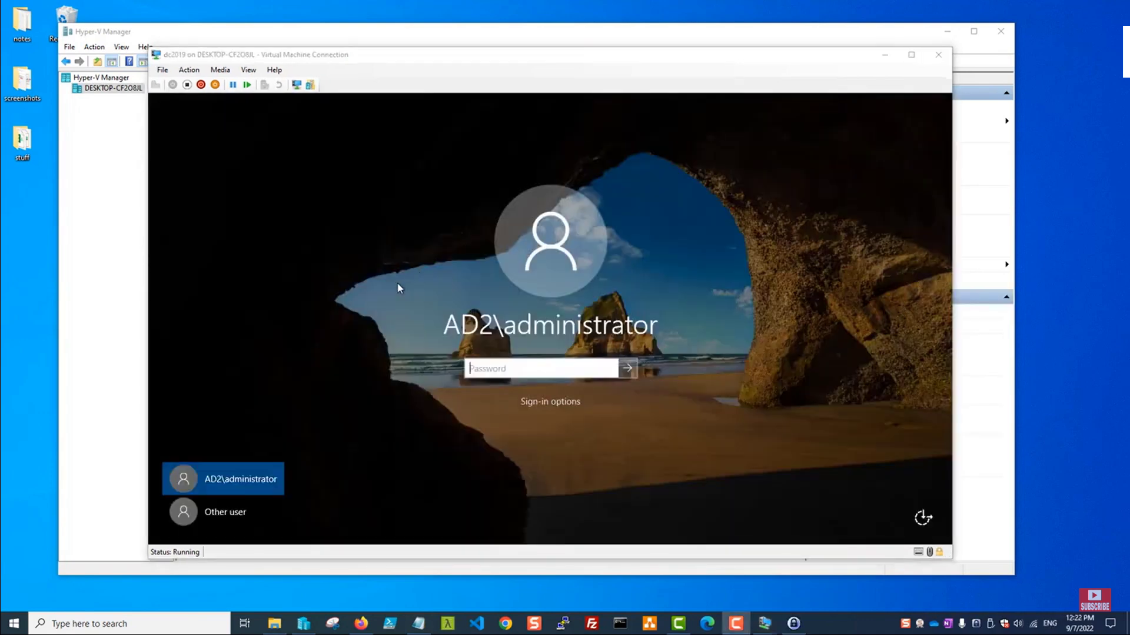
Enter the domain administrator's password at the dc2019 sign-in screen.
{"action": "left_click", "coordinate": [500, 361]}
{"action": "type", "text": "P"}
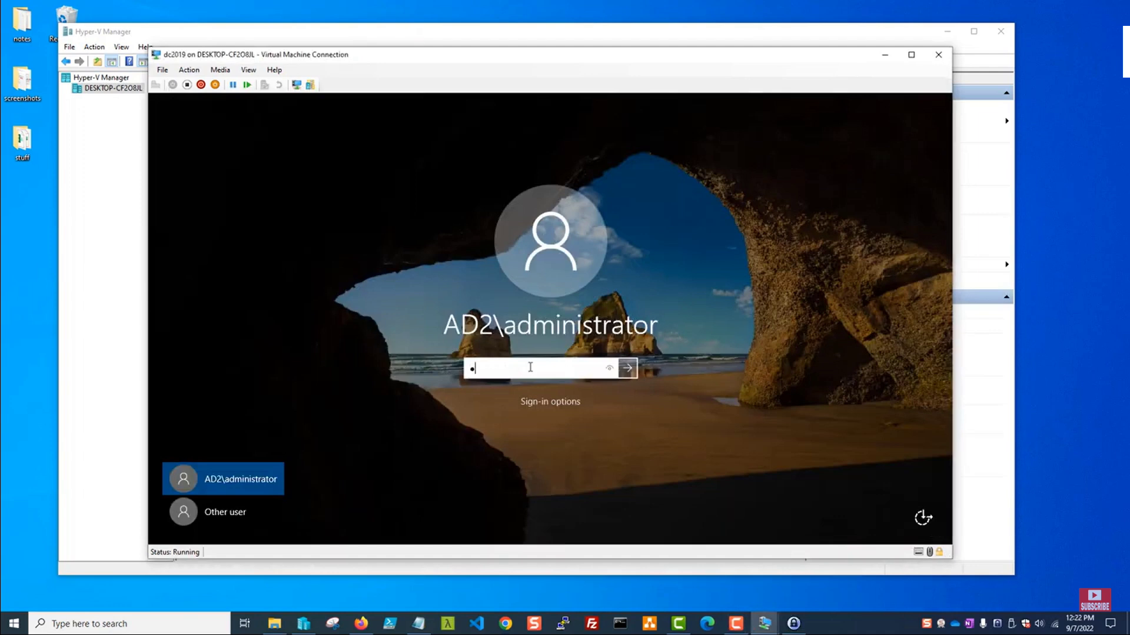
{"action": "type", "text": "assw0rd12345"}
{"action": "key", "text": "Return"}
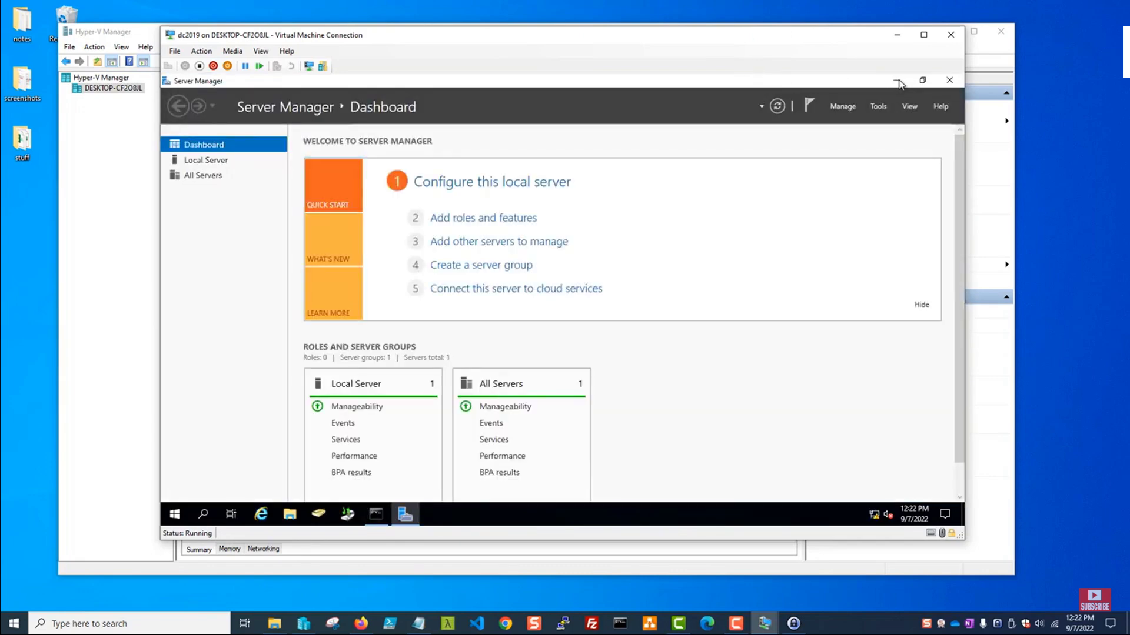
Minimize Server Manager, dismiss the Camtasia window, and close the wbadmin recovery result console.
{"action": "left_click", "coordinate": [897, 81]}
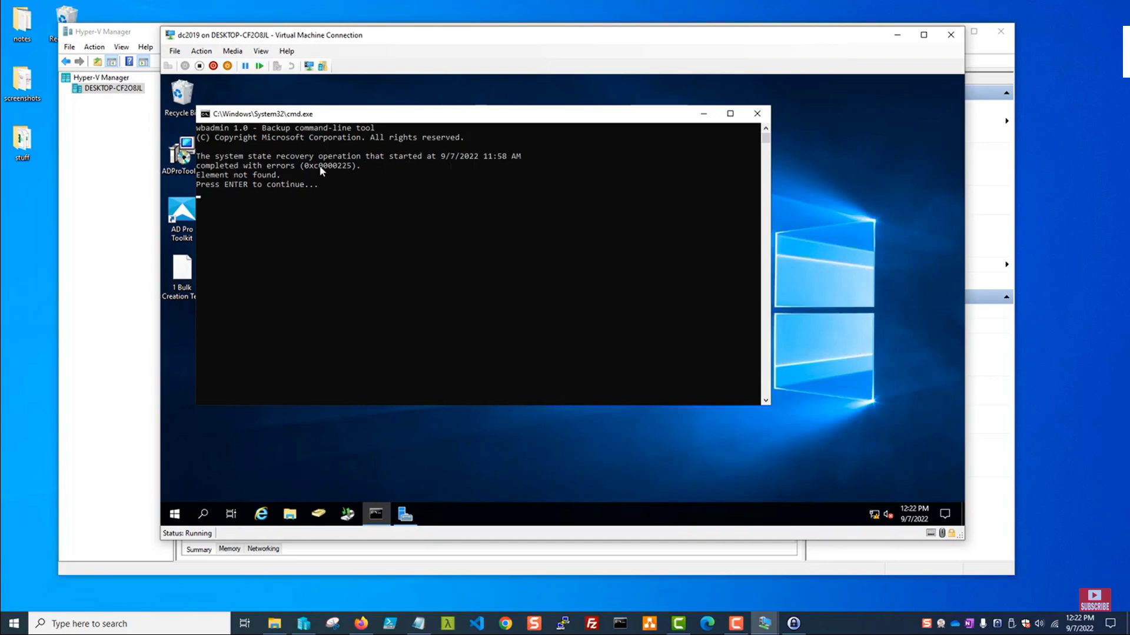
{"action": "left_click", "coordinate": [347, 169]}
{"action": "left_click", "coordinate": [259, 191]}
{"action": "left_click_drag", "start_coordinate": [327, 212], "coordinate": [316, 212]}
{"action": "left_click", "coordinate": [746, 451]}
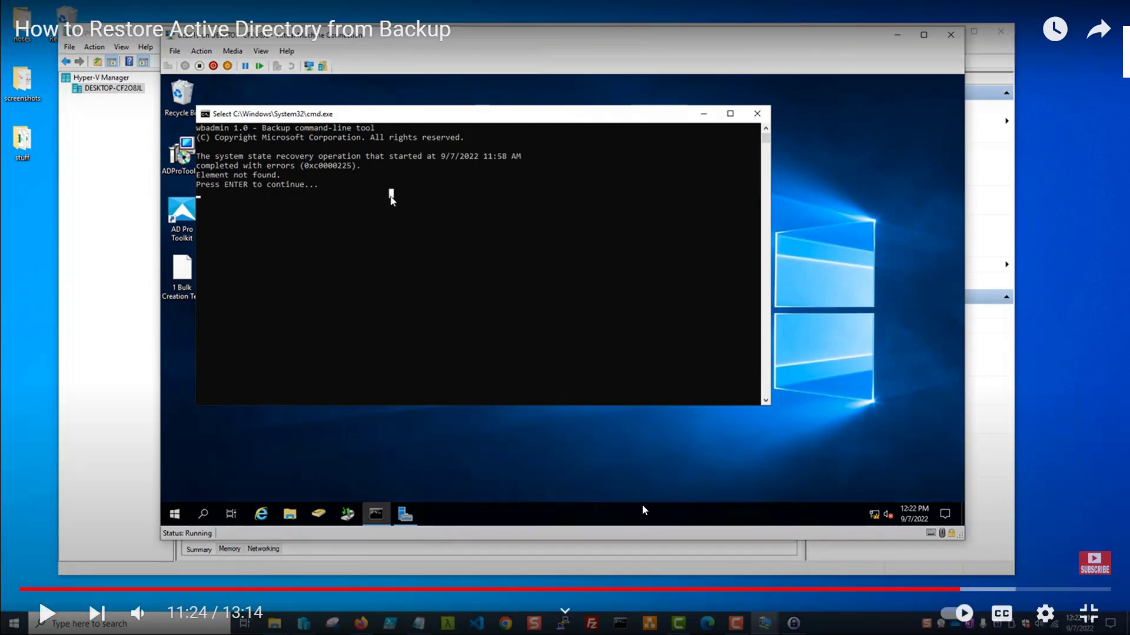
{"action": "left_click", "coordinate": [612, 457]}
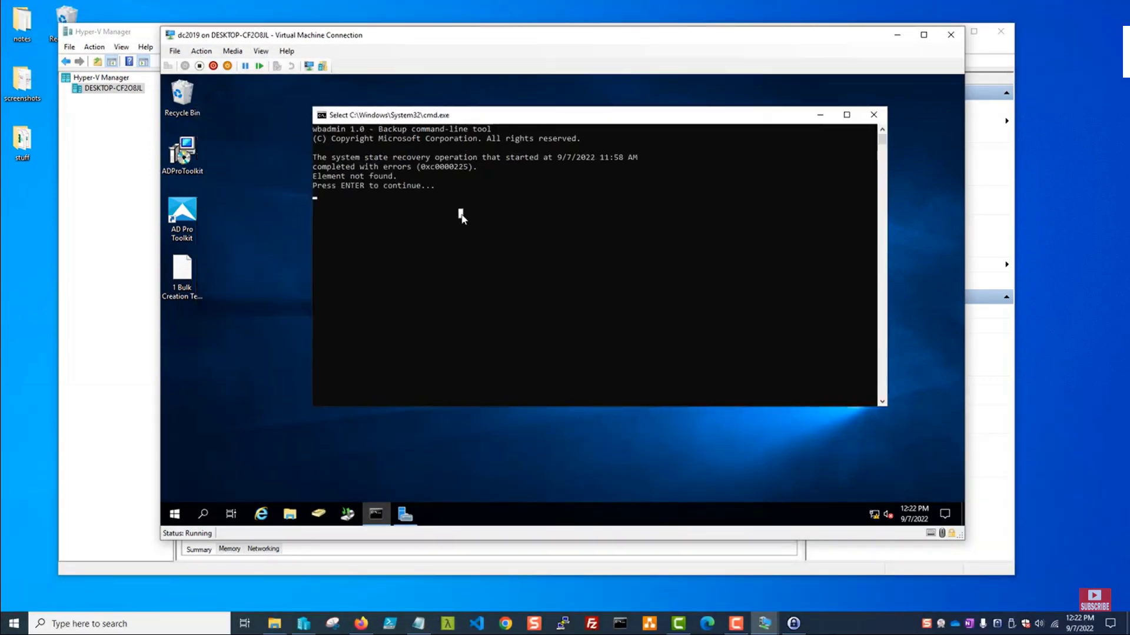
{"action": "key", "text": "F10"}
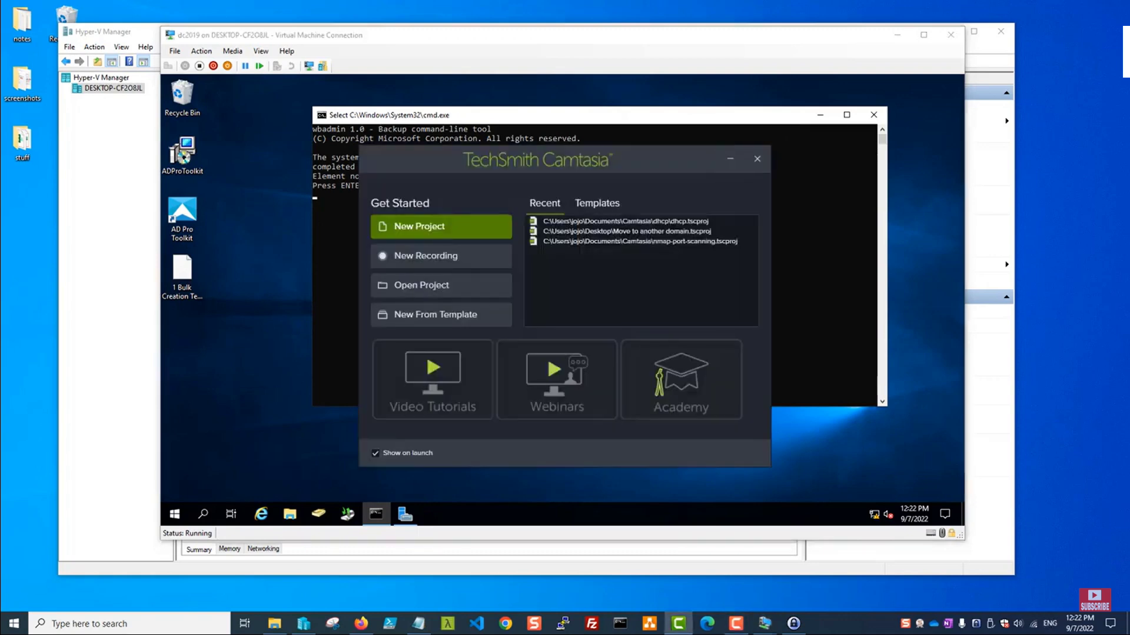
{"action": "left_click", "coordinate": [730, 160]}
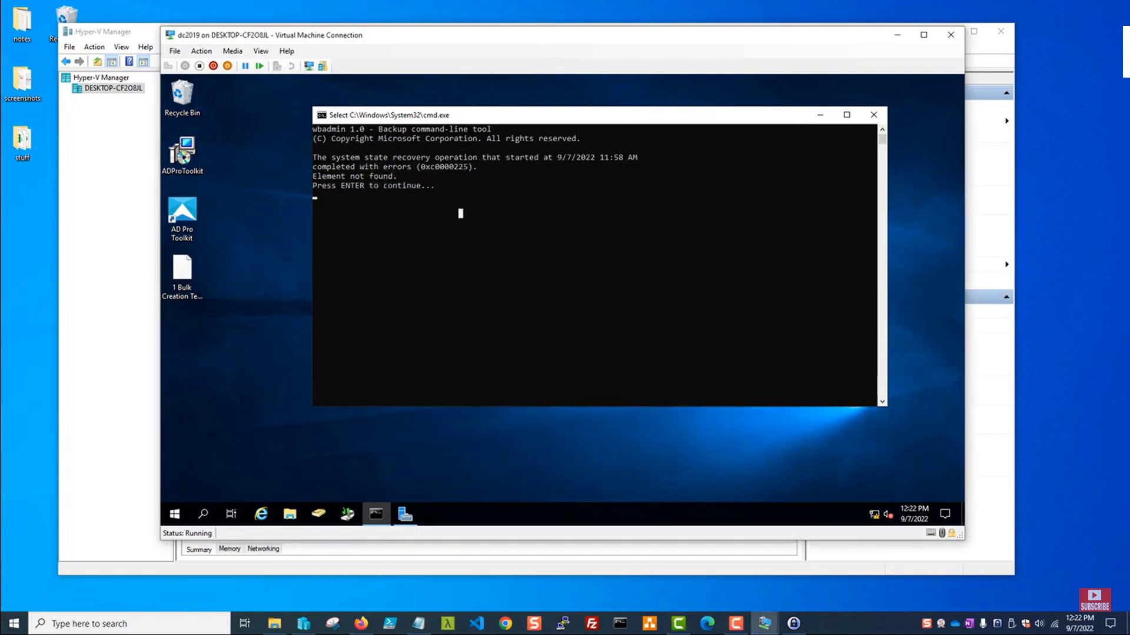
{"action": "key", "text": "Return"}
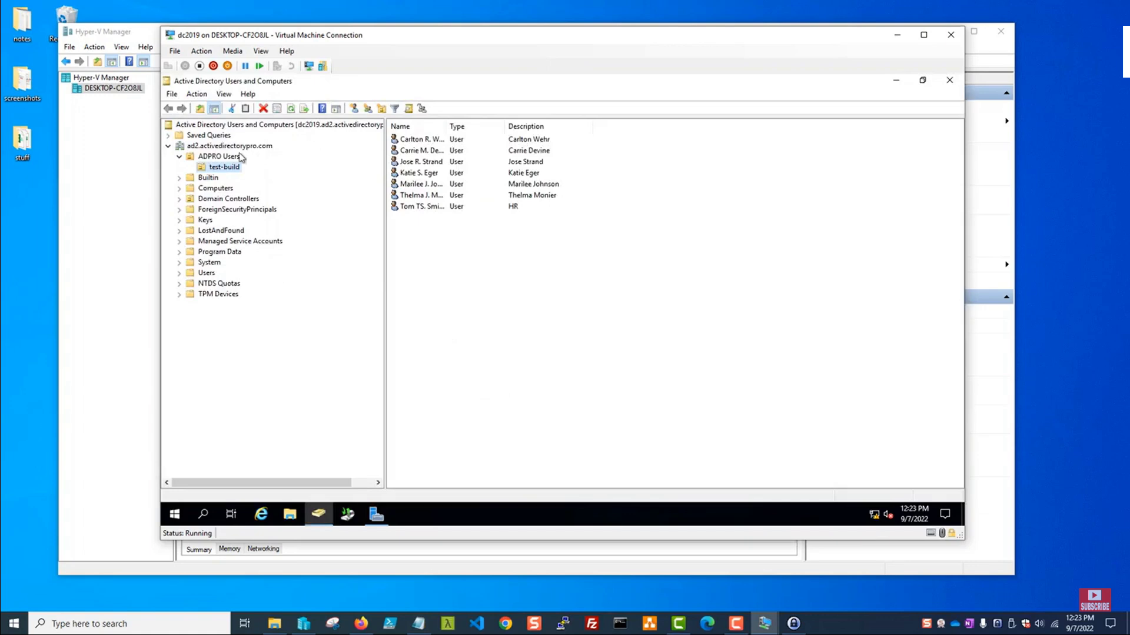
Select the first test-build user, widen the user list, then bring up the YouTube restore video page.
{"action": "left_click", "coordinate": [402, 141]}
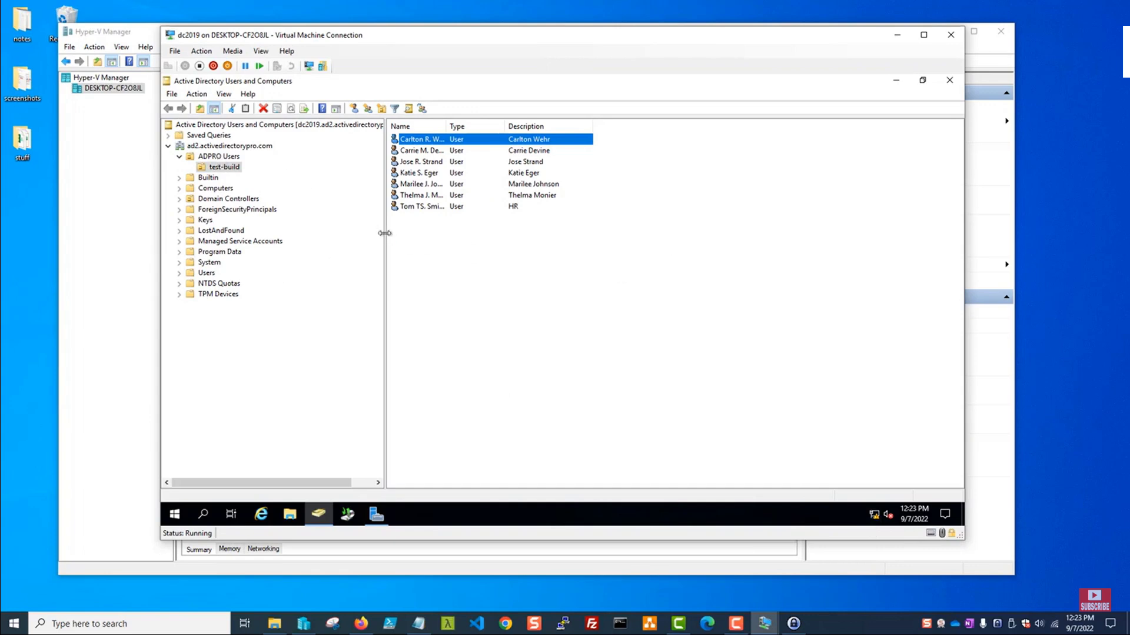
{"action": "left_click_drag", "start_coordinate": [366, 234], "coordinate": [316, 234]}
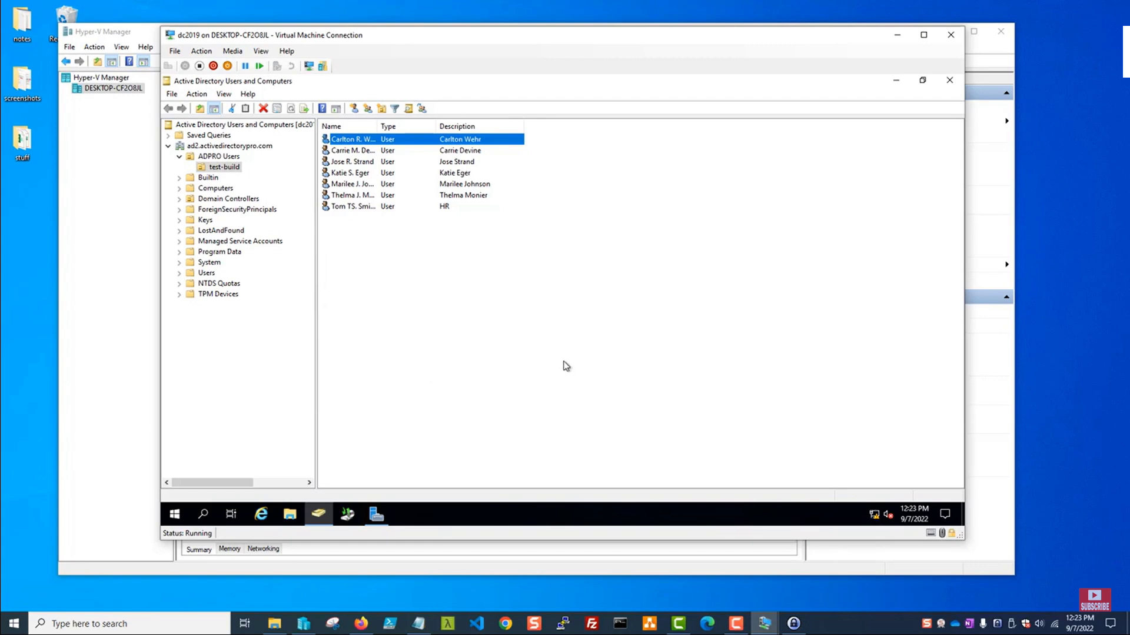
{"action": "mouse_move", "coordinate": [660, 425]}
{"action": "mouse_move", "coordinate": [690, 332]}
{"action": "mouse_move", "coordinate": [710, 364]}
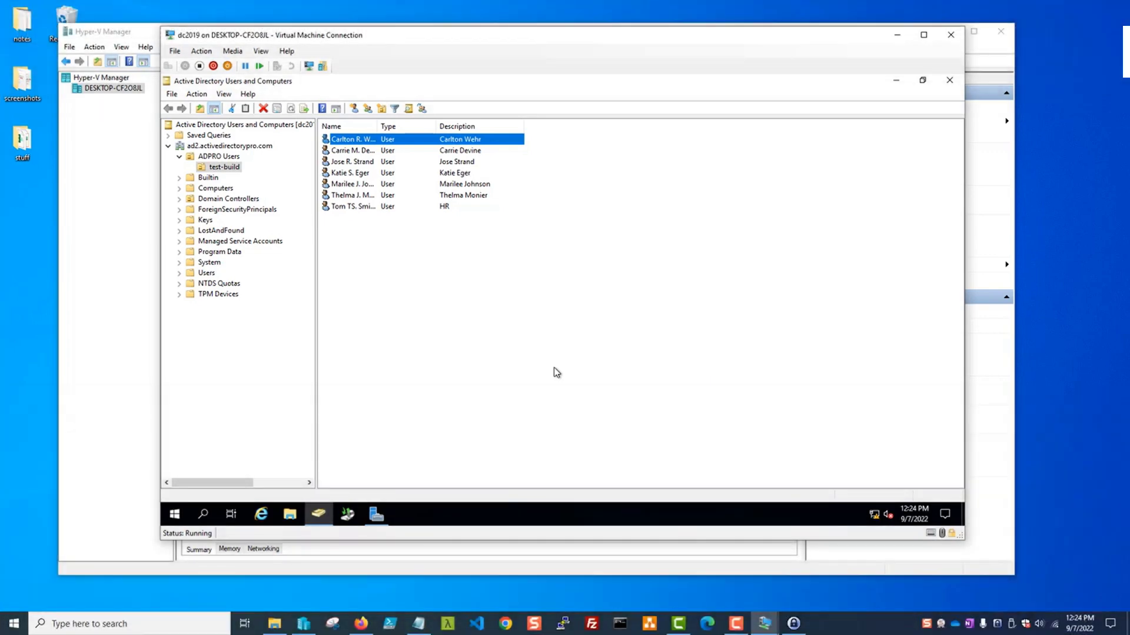
{"action": "double_click", "coordinate": [711, 365]}
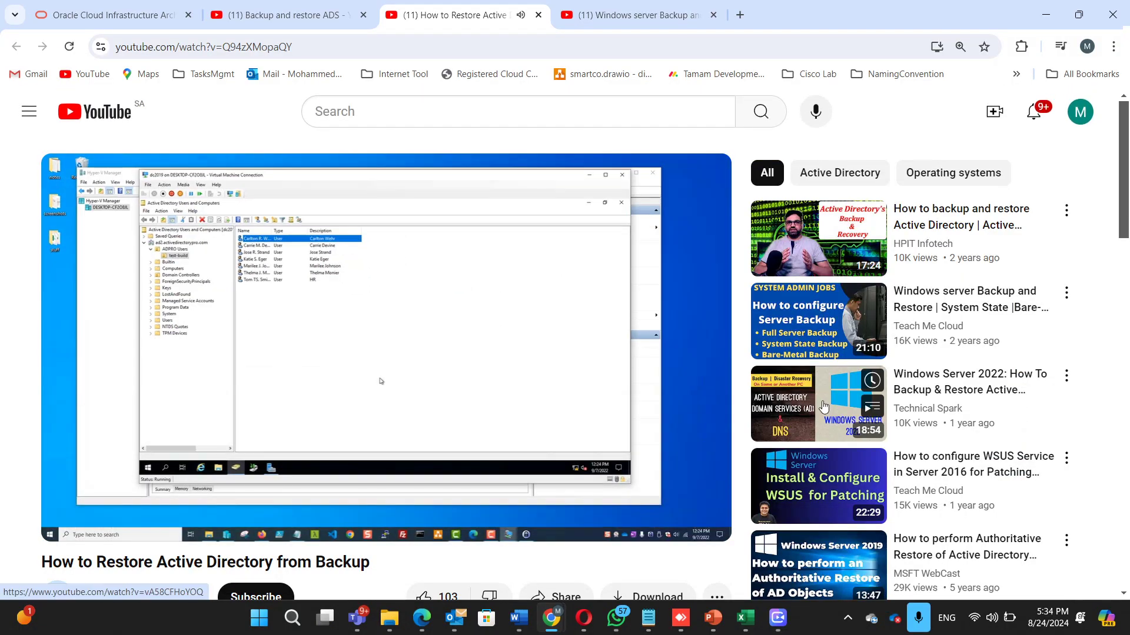
{"action": "mouse_move", "coordinate": [824, 407]}
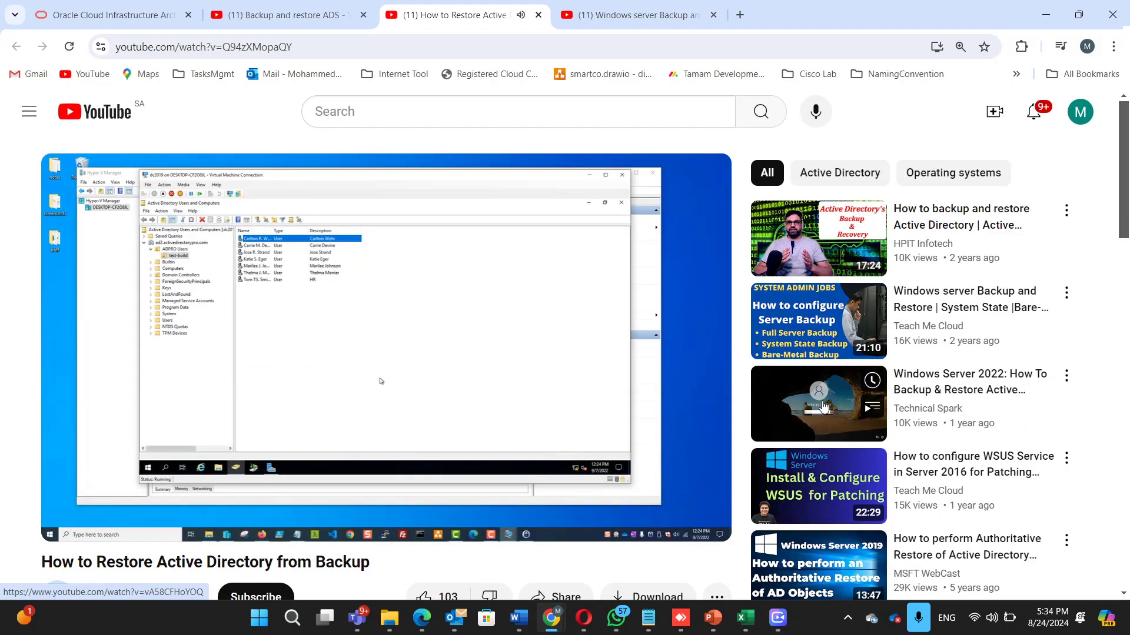